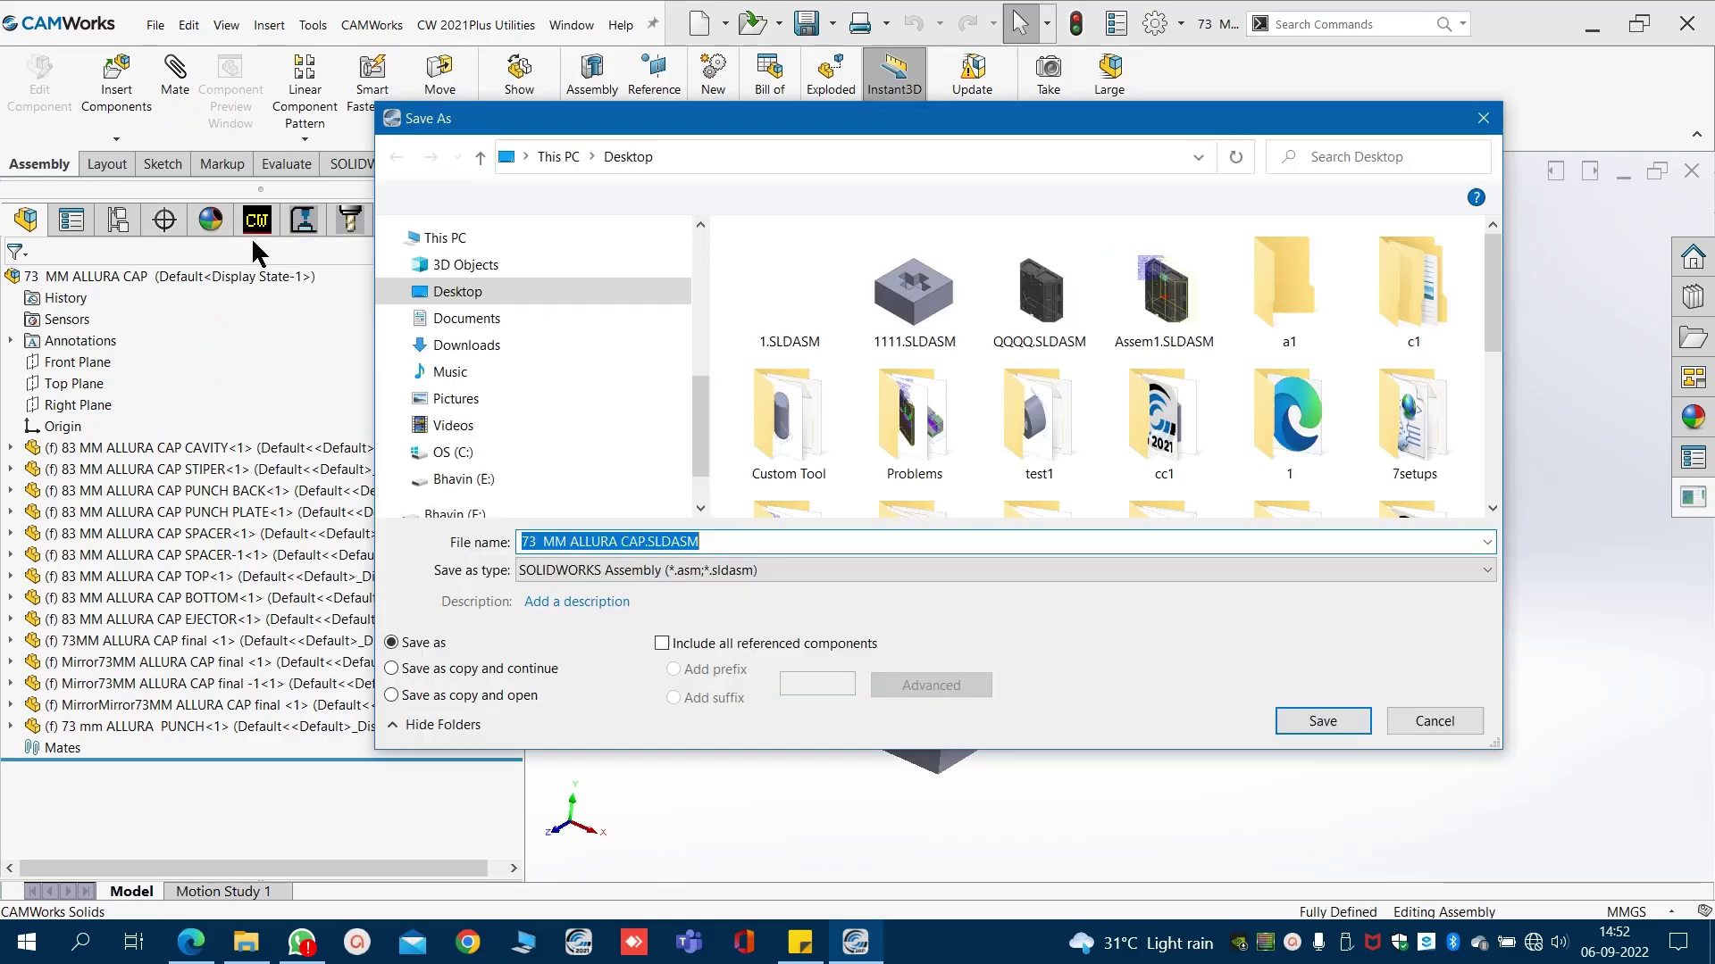
Save the assembly as 73 MM ALLURA CAP.SLDASM in the a1 folder on the Desktop.
double_click(1289, 286)
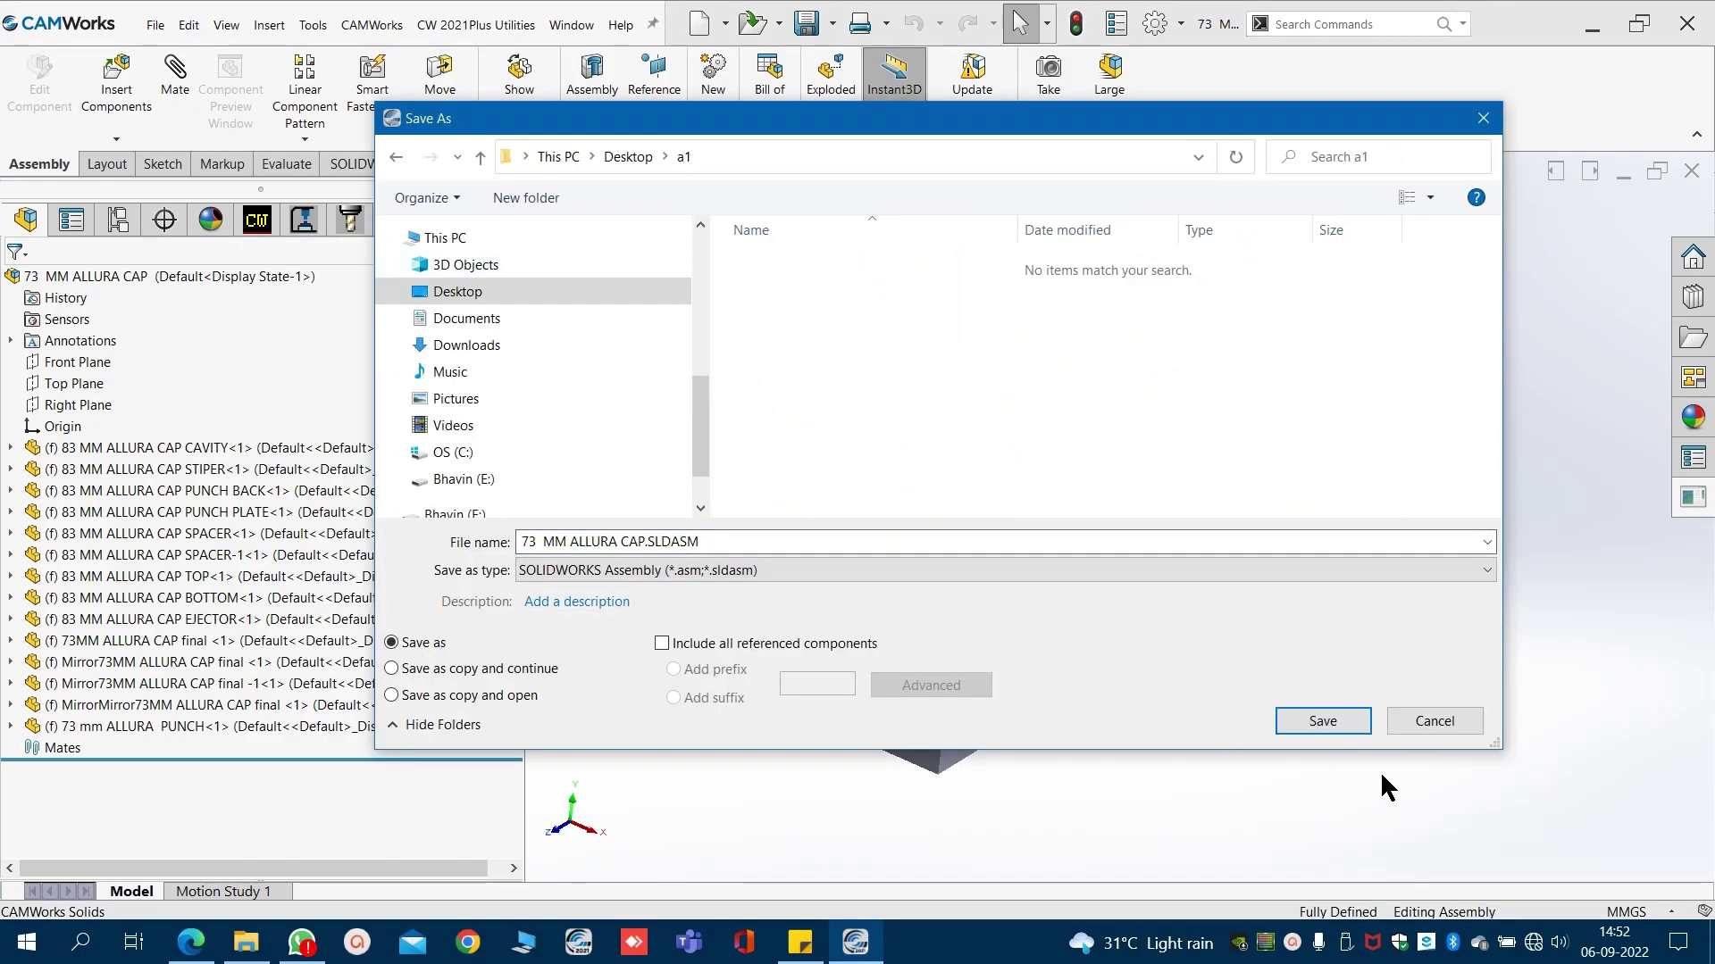
click(1323, 721)
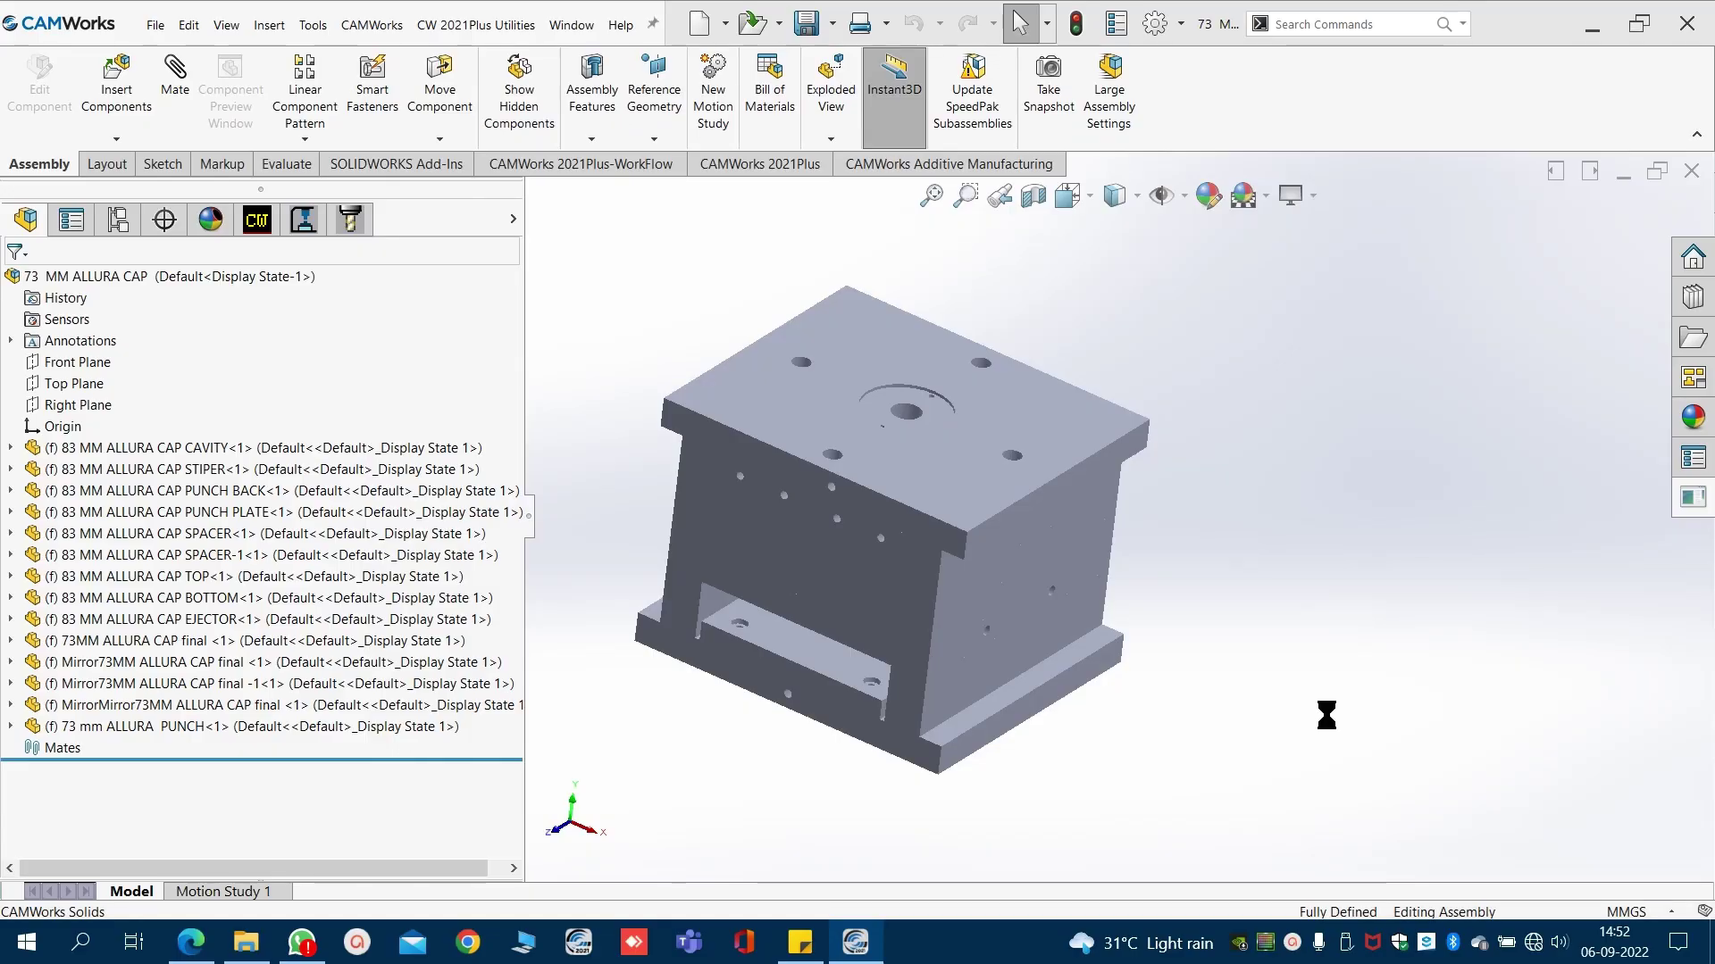
Examine the files in the a1 folder, comparing the saved assembly and individual part files with the components in the assembly tree.
click(155, 25)
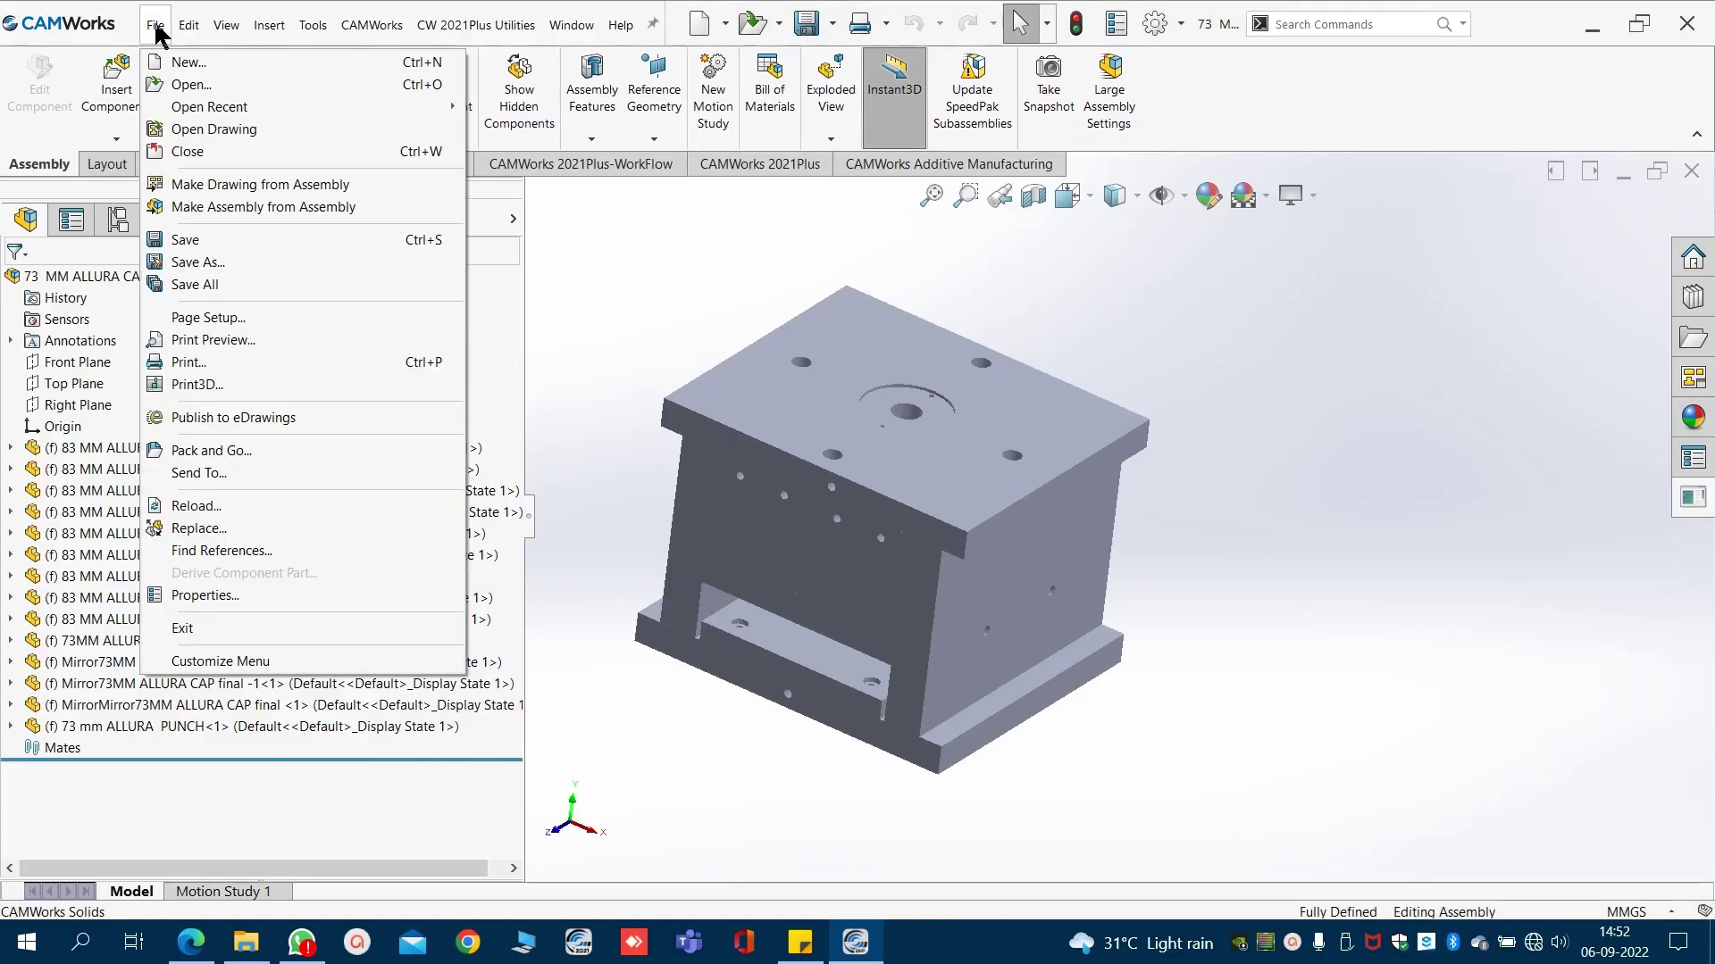
click(170, 82)
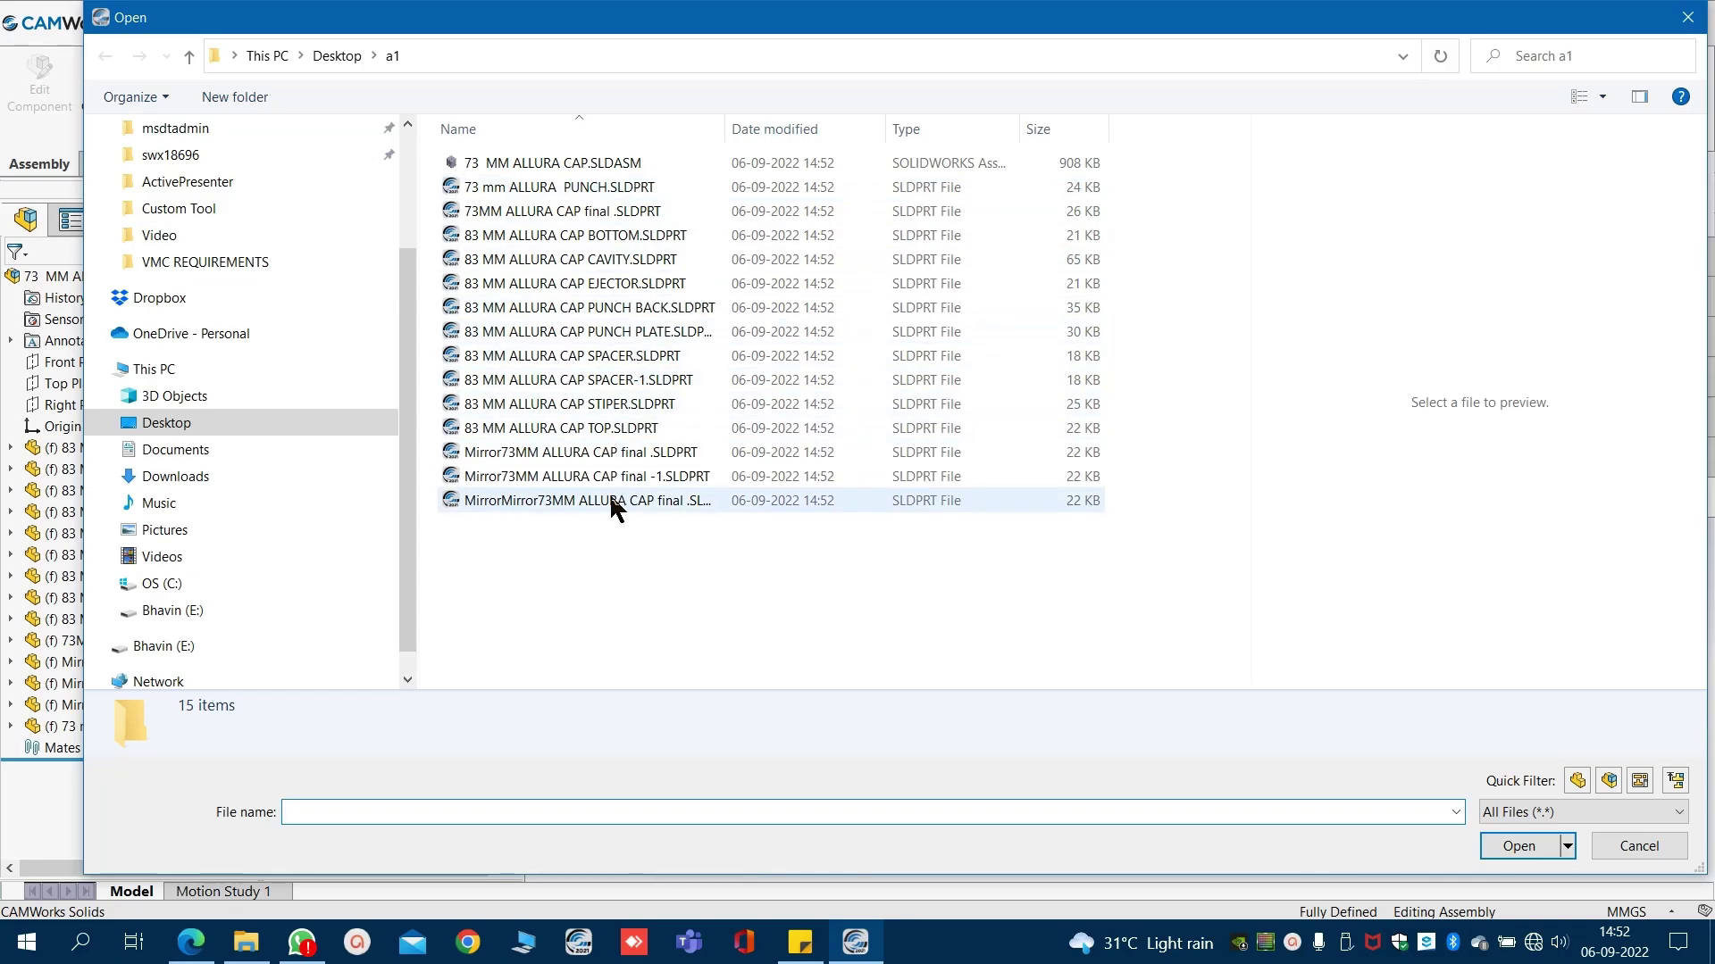
click(578, 164)
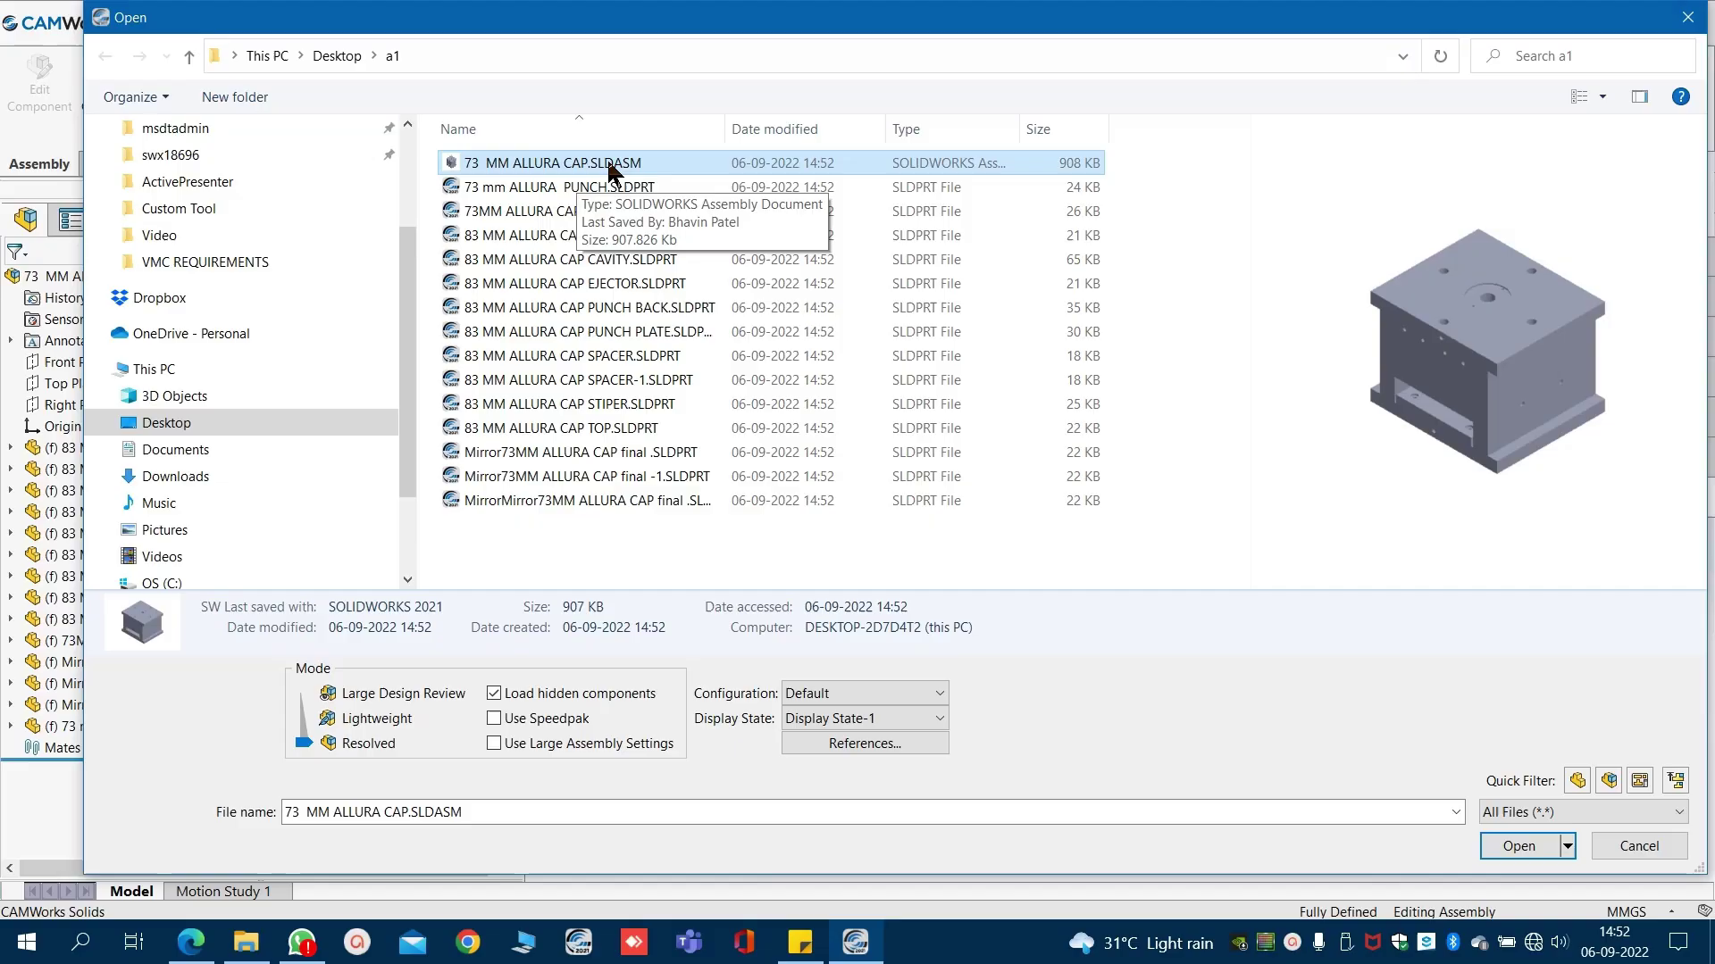
click(623, 187)
click(570, 209)
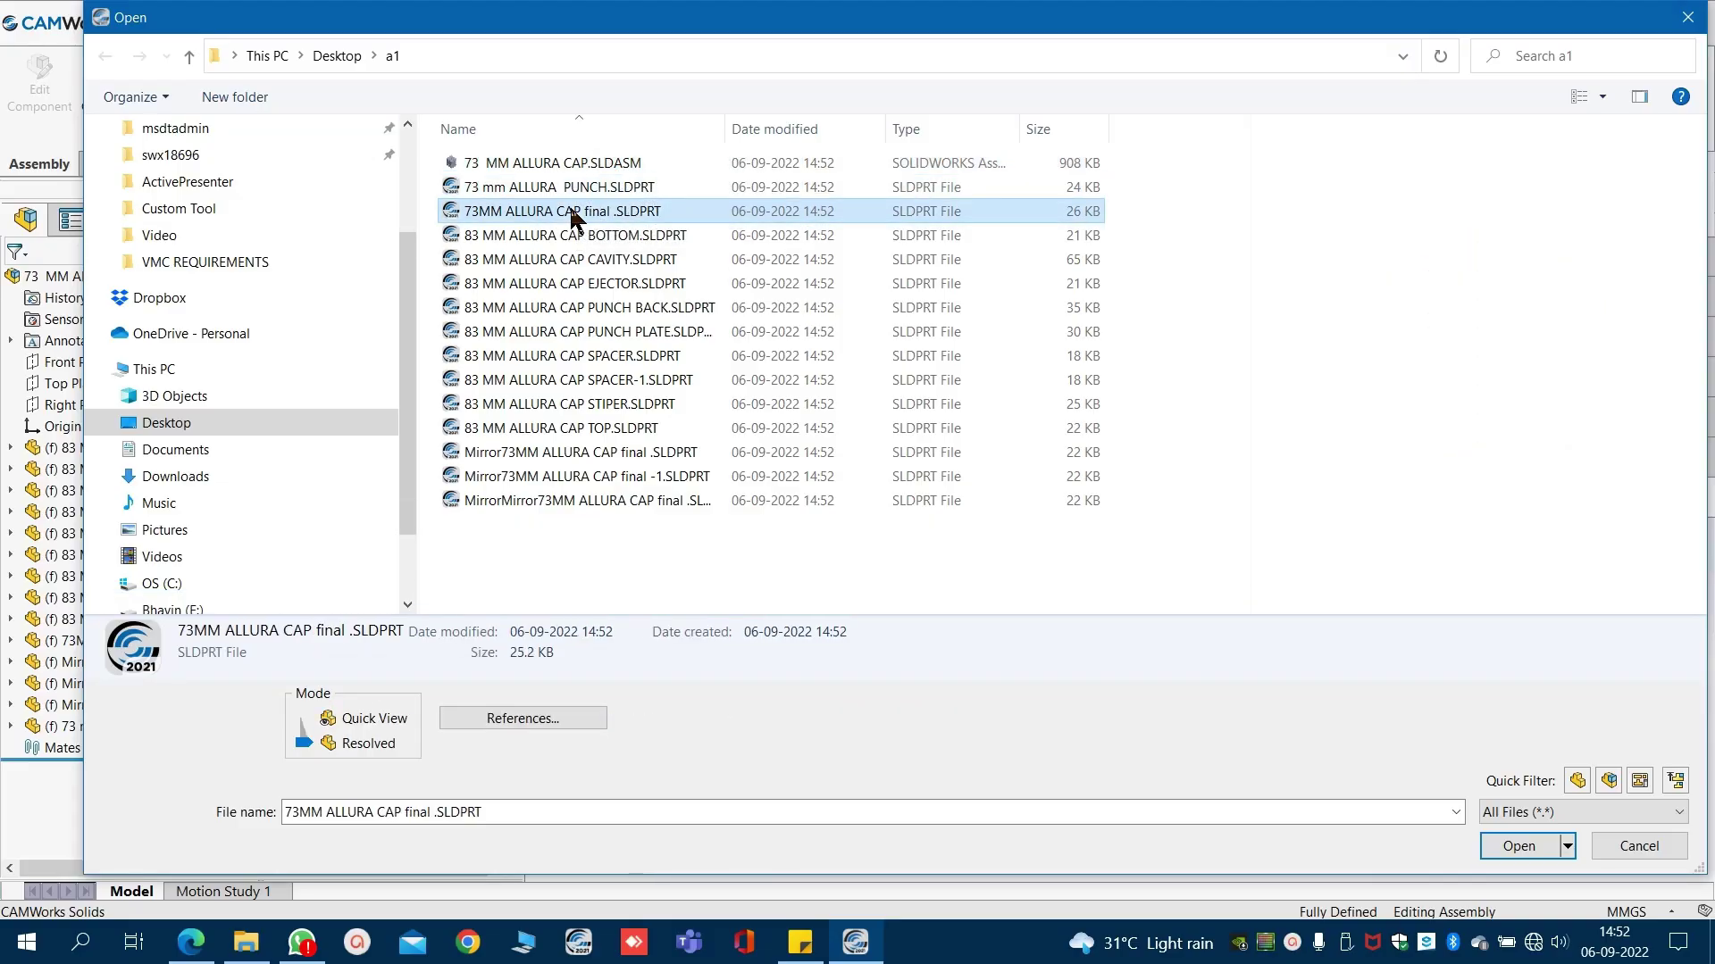
click(564, 233)
click(576, 283)
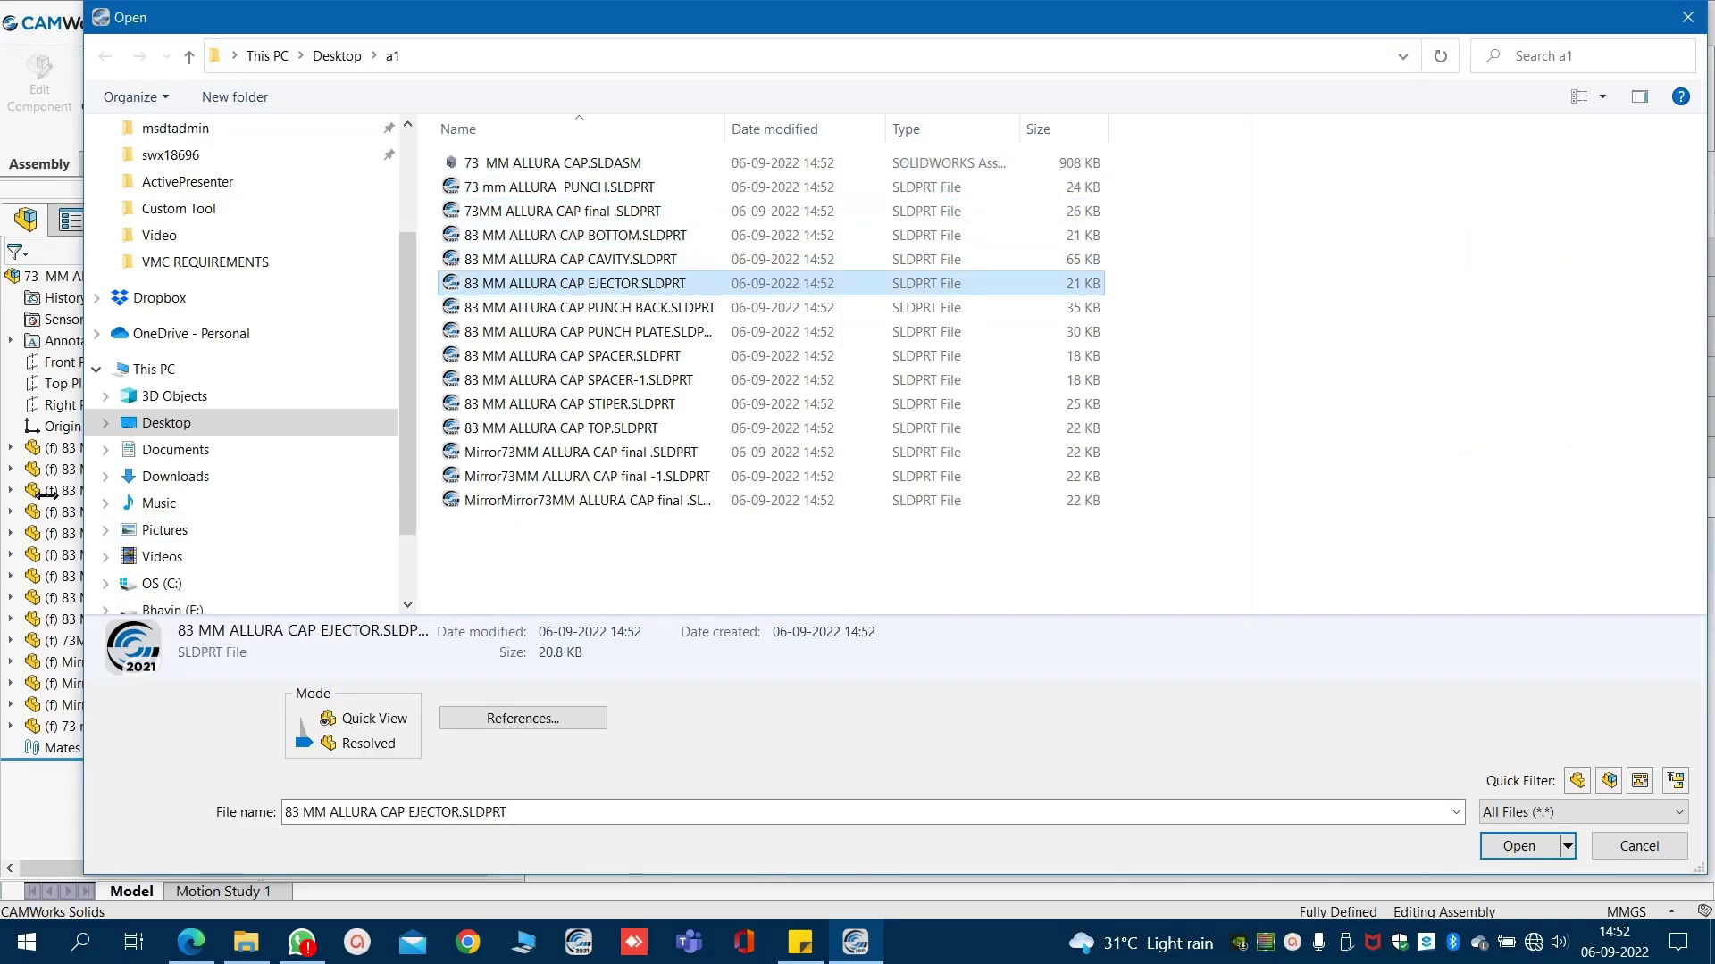
drag(352, 14, 549, 16)
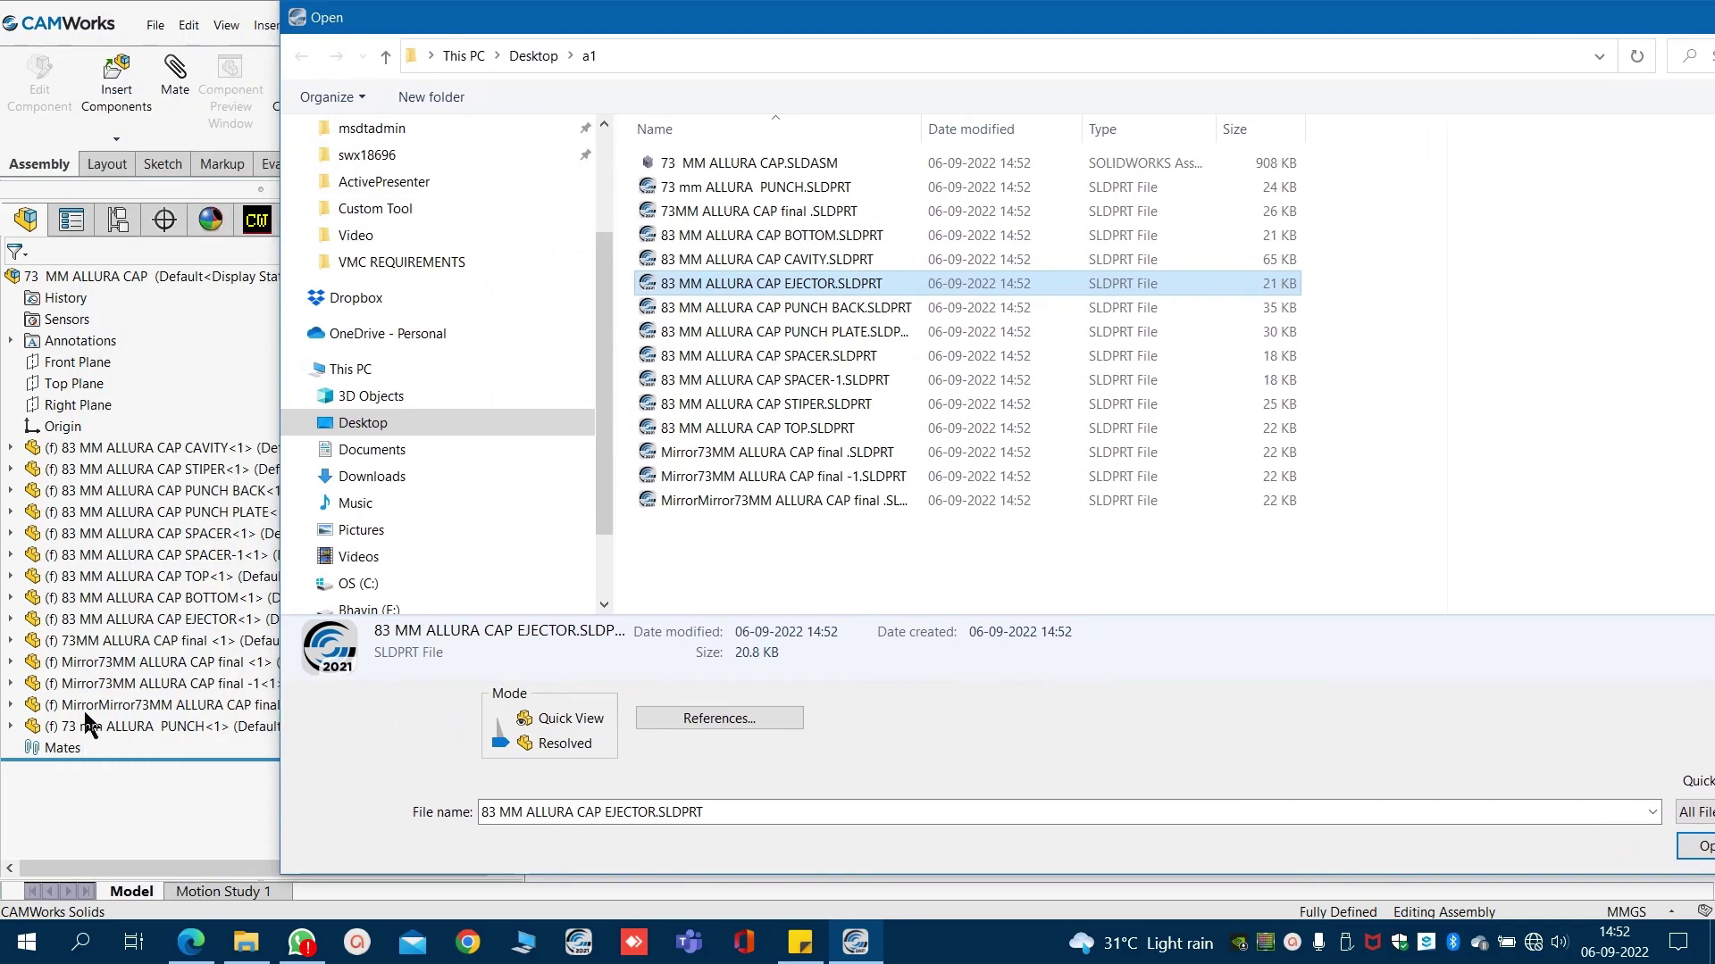
click(728, 188)
click(727, 206)
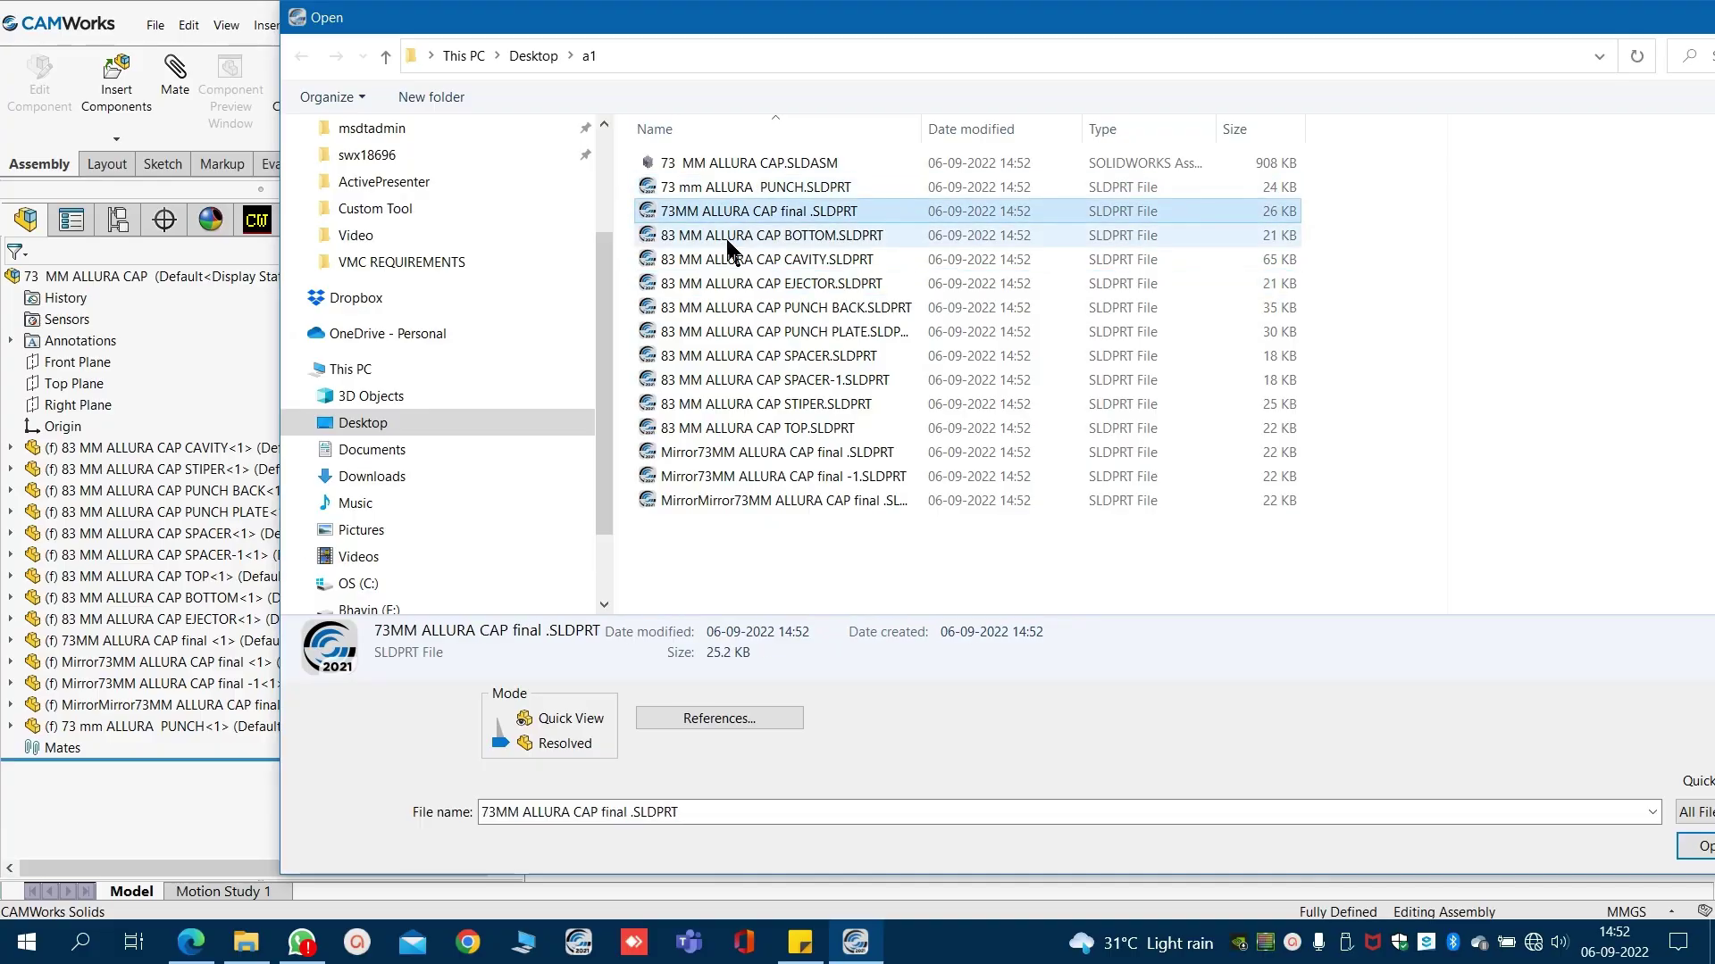
click(730, 284)
click(760, 452)
click(755, 536)
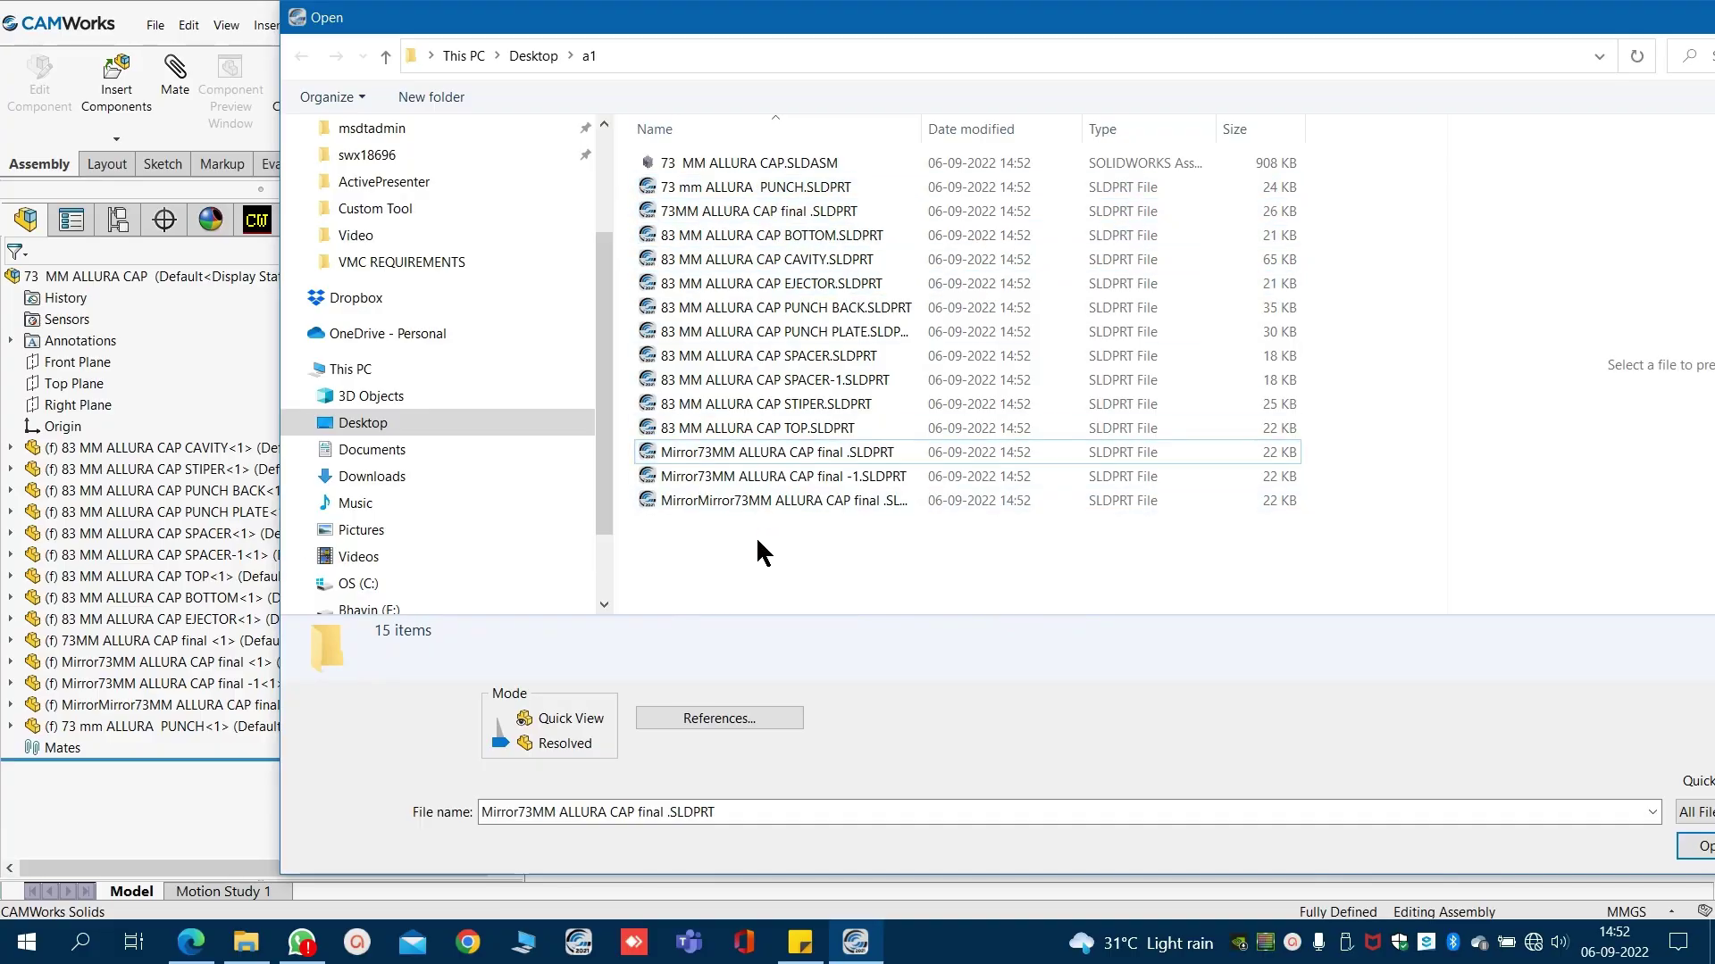
Open 73 mm ALLURA PUNCH.SLDPRT and save it in the a1 folder as a Parasolid file named 73 mm ALLURA PUNCH.X_T.
double_click(766, 186)
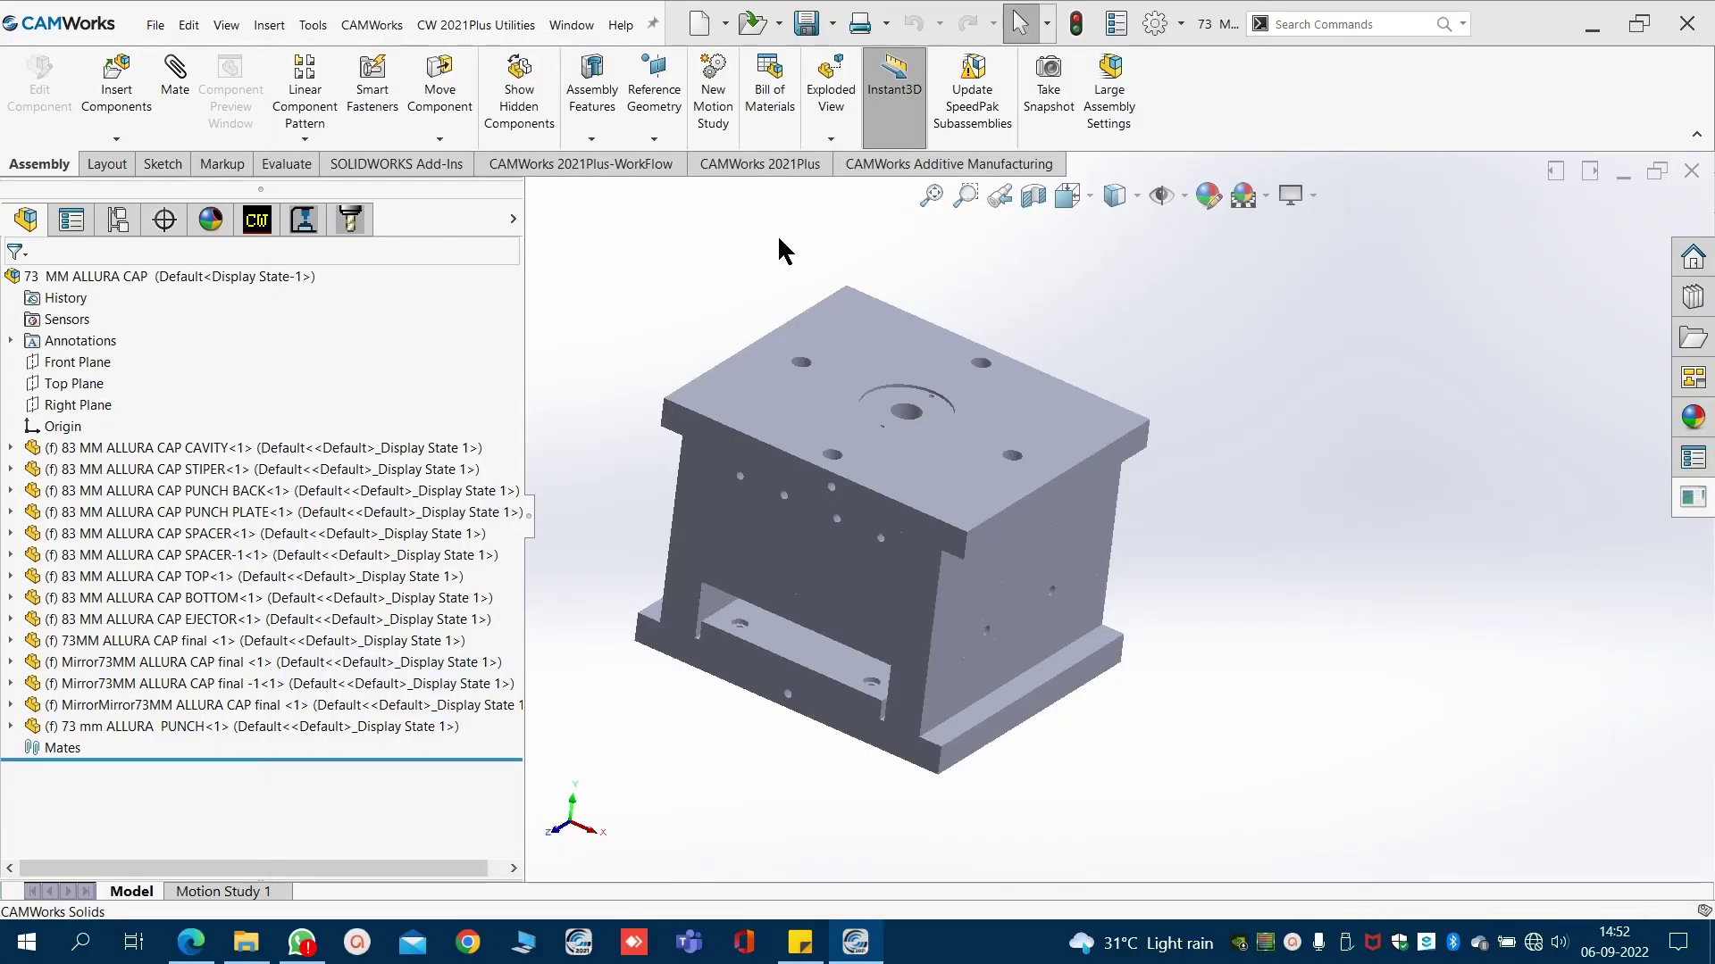
click(156, 25)
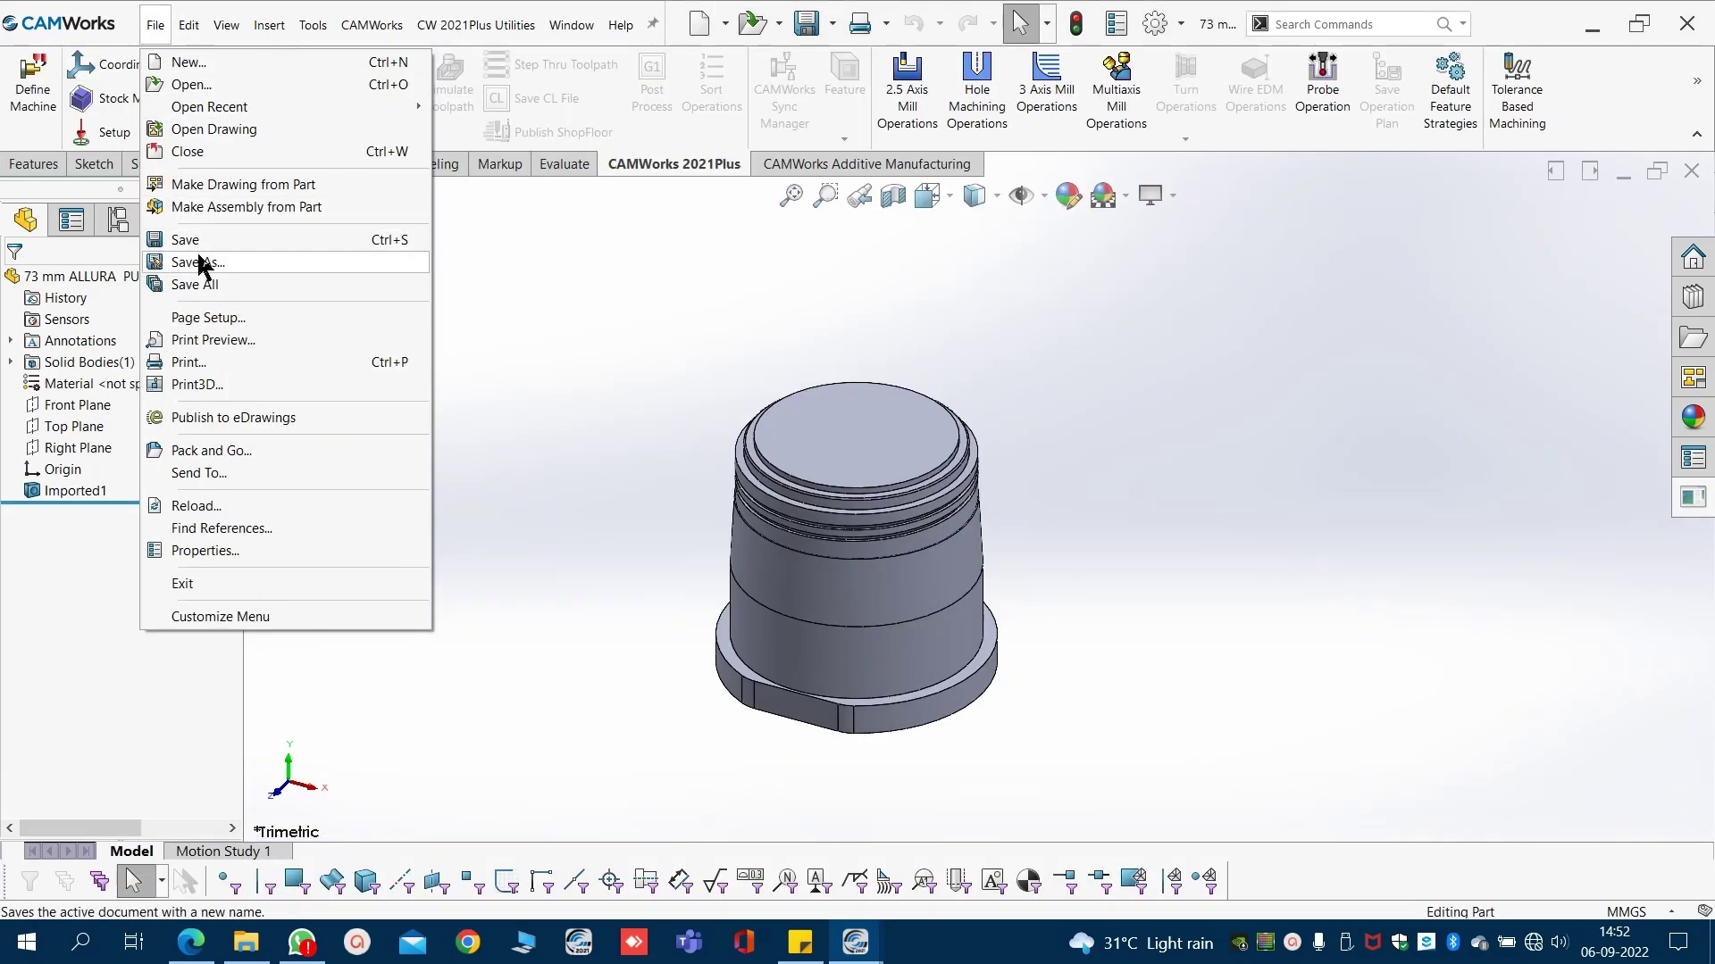
click(240, 261)
click(725, 569)
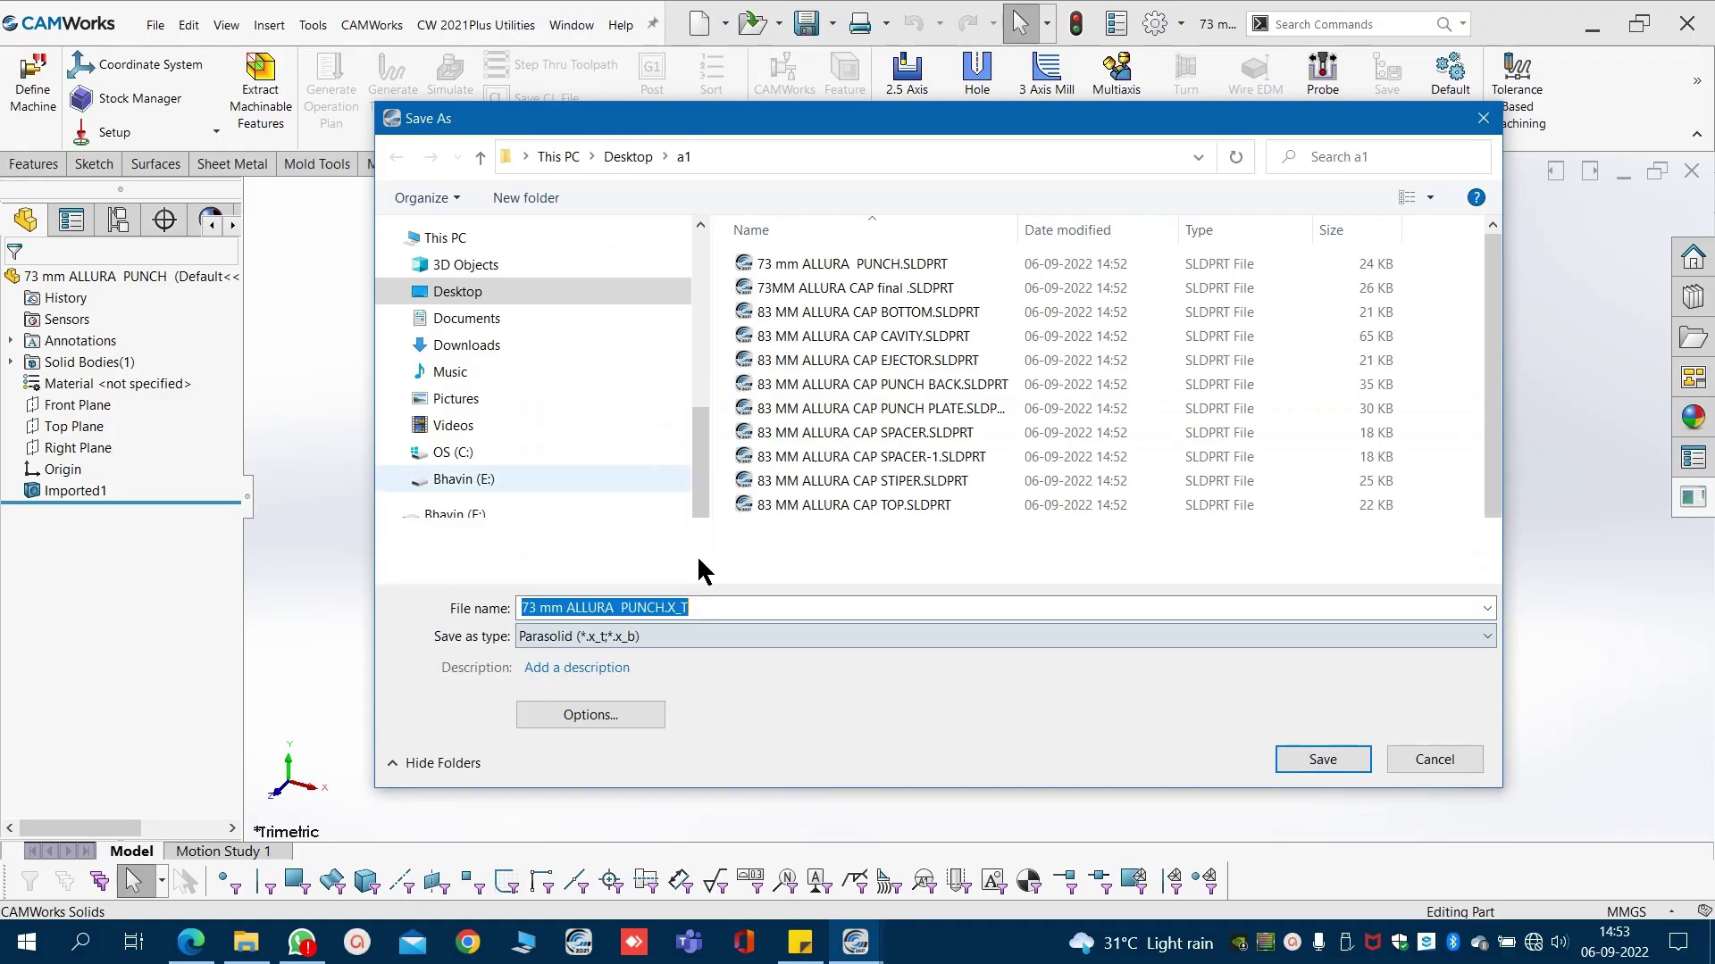
click(630, 406)
click(704, 636)
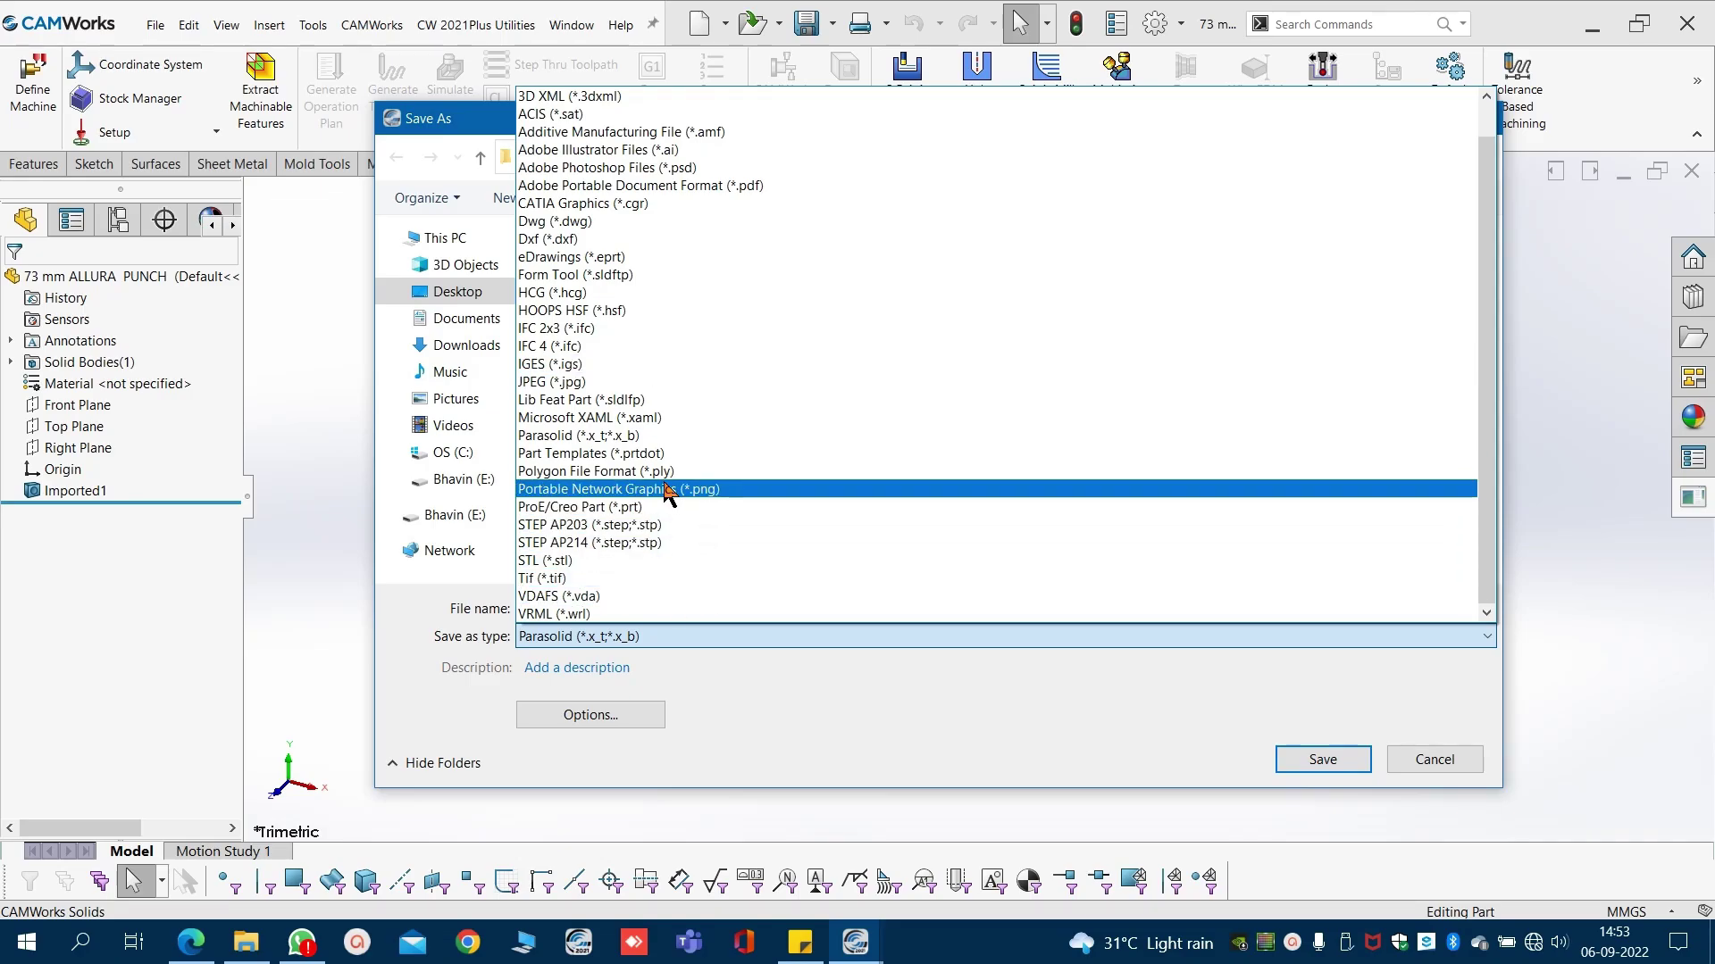
click(625, 436)
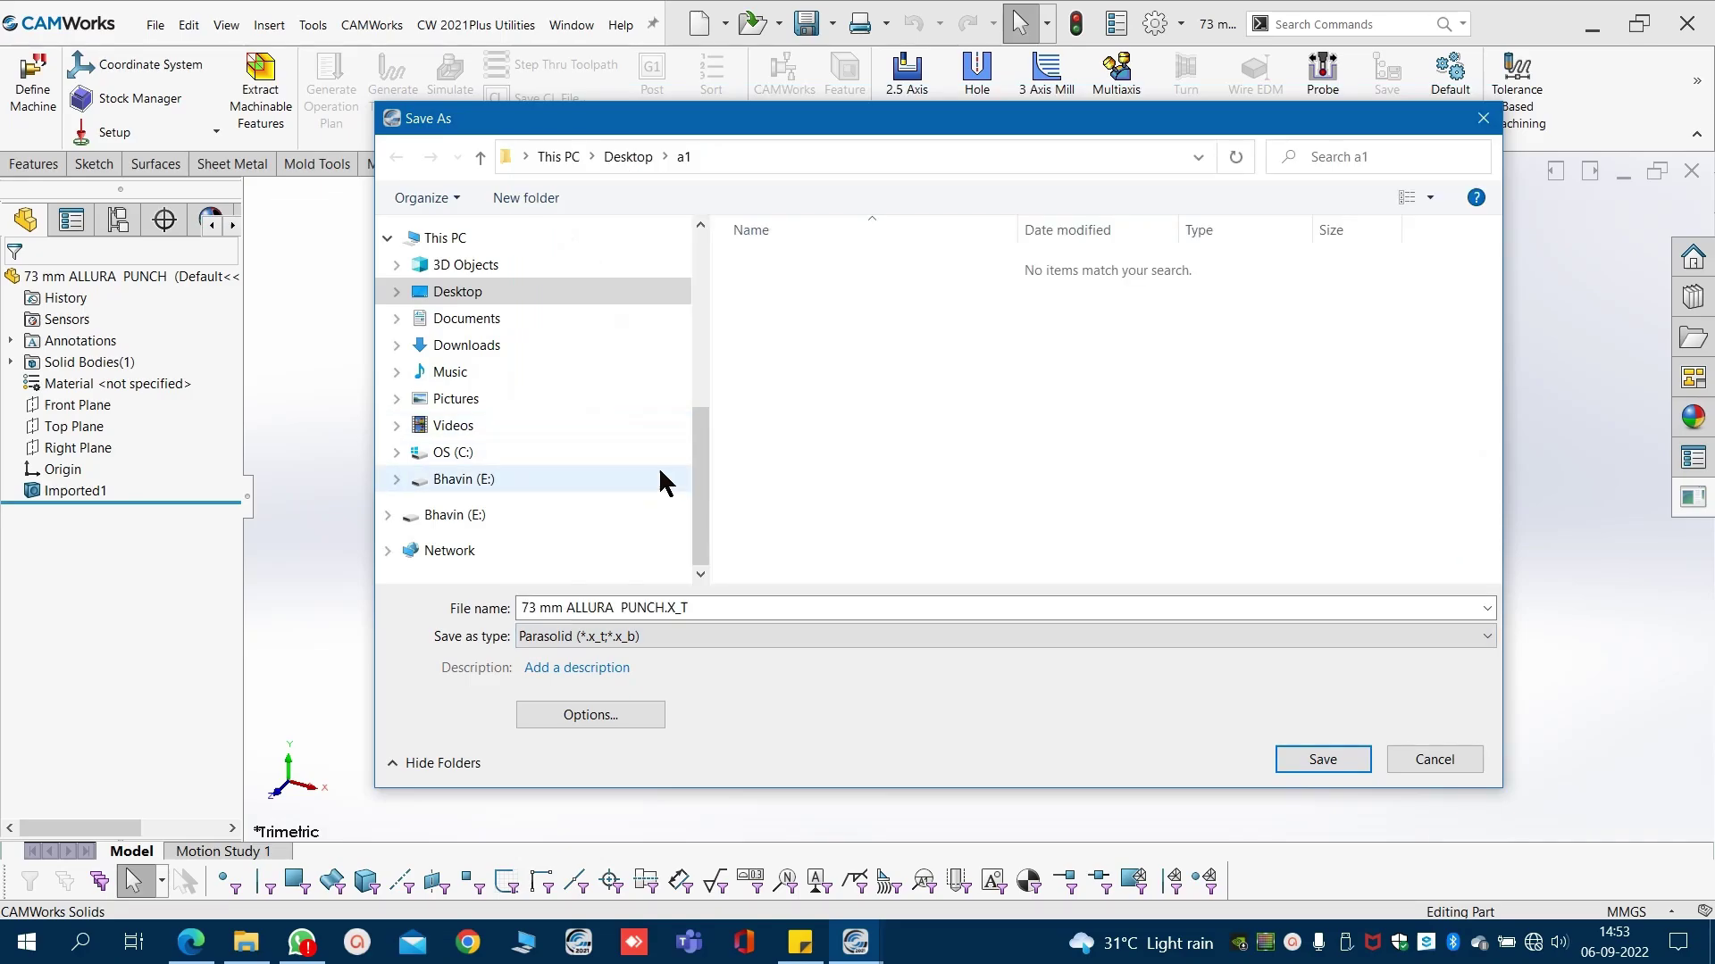
click(1315, 758)
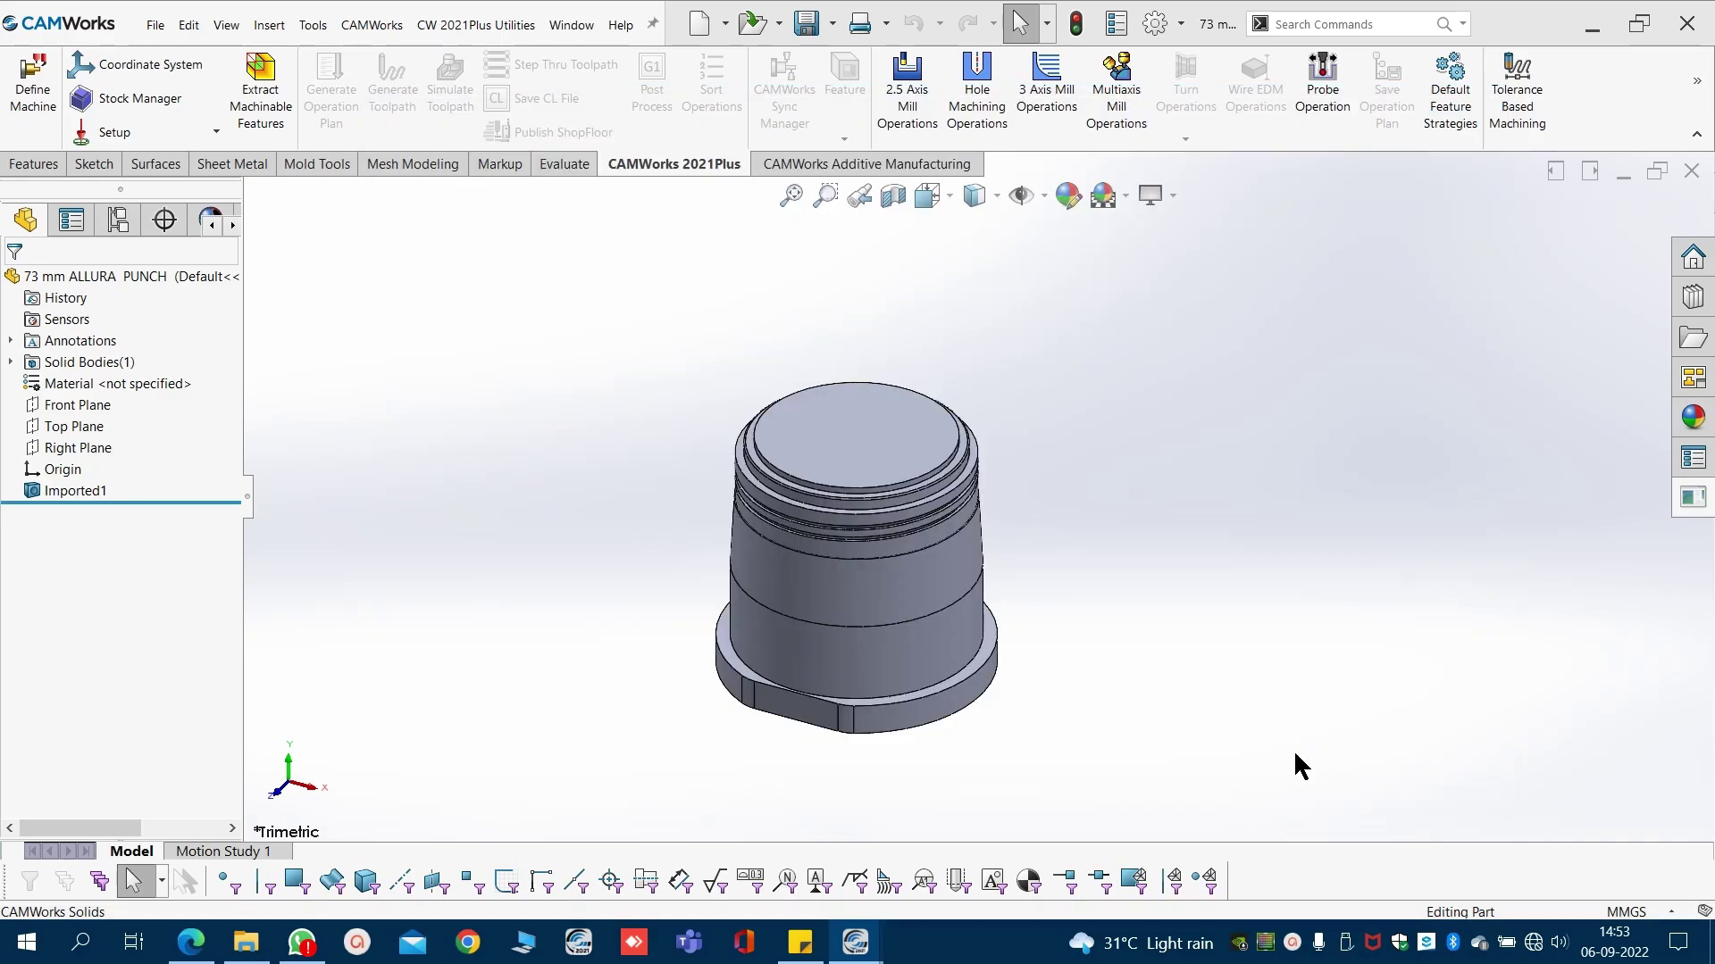
Open 73 mm ALLURA PUNCH.x_t from the a1 folder and run import diagnostics on its geometry.
click(155, 25)
click(175, 80)
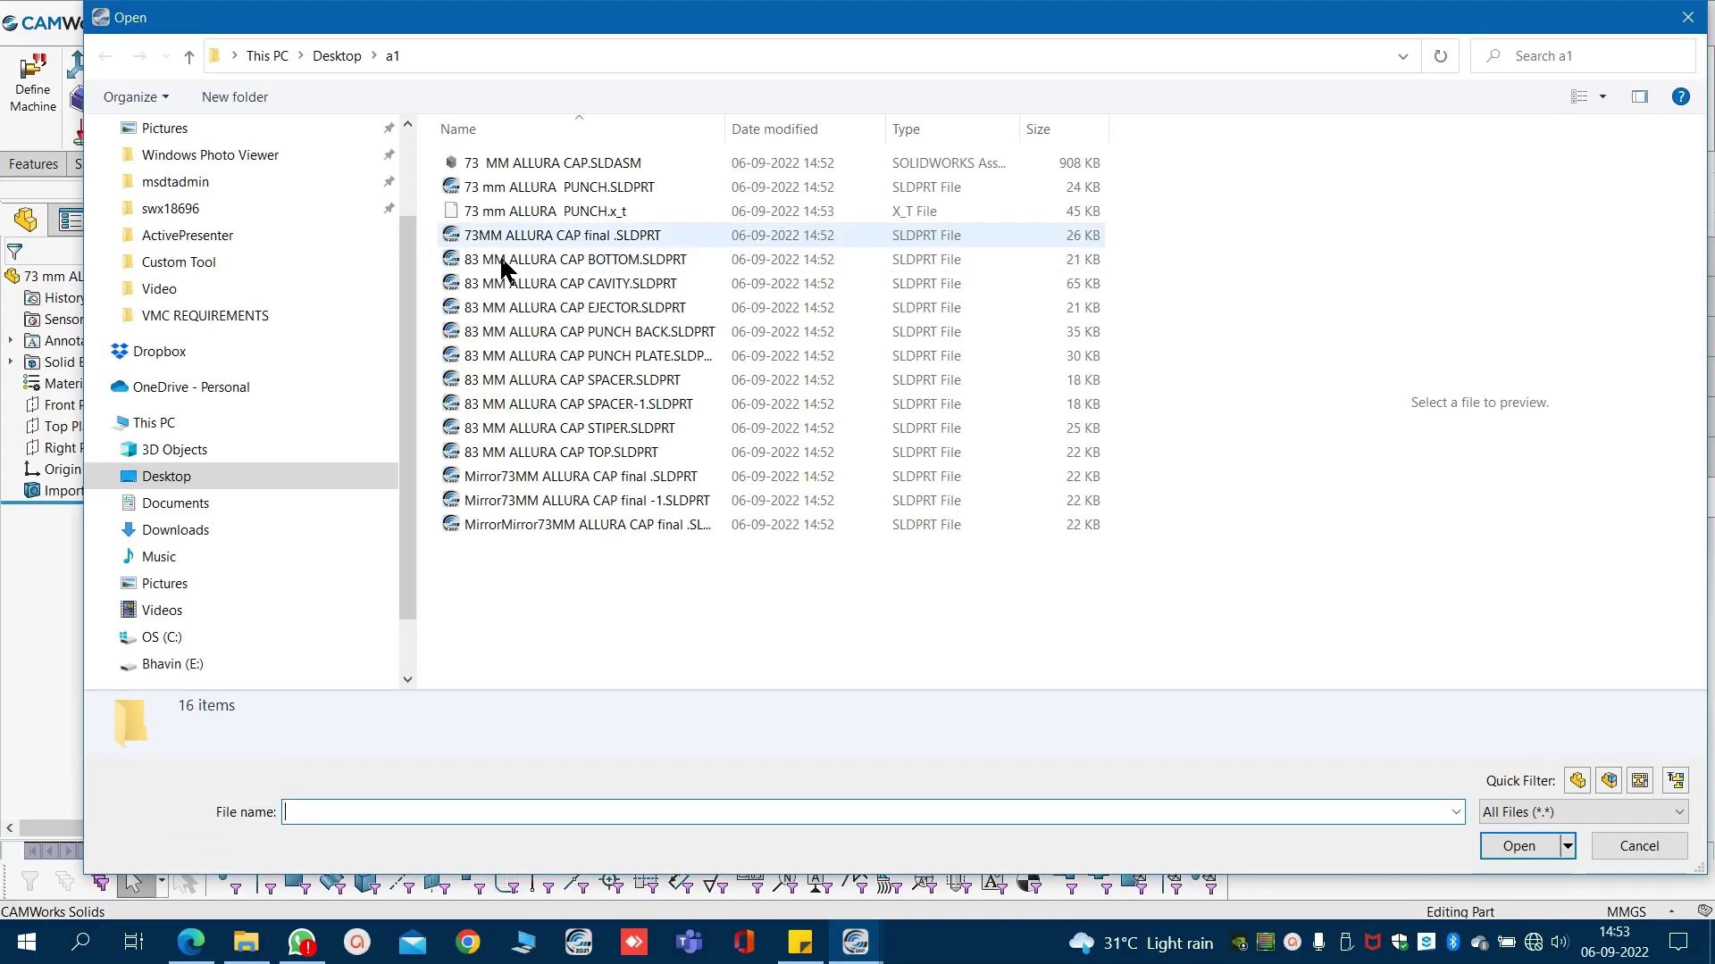
click(530, 210)
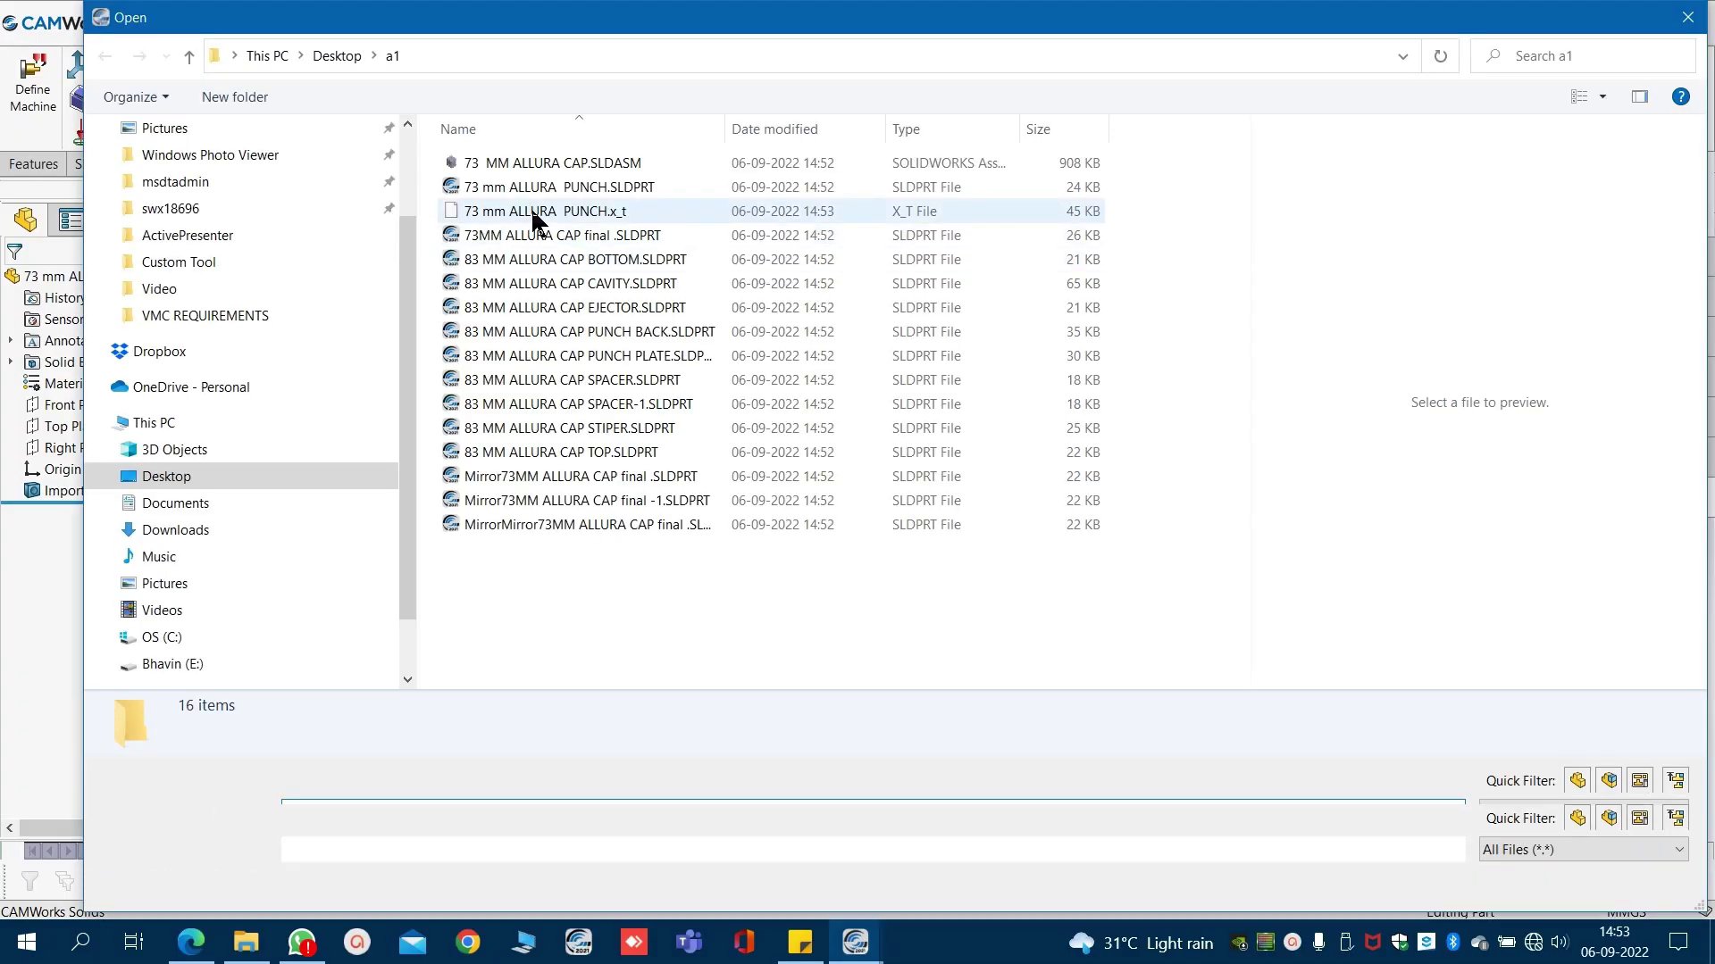
double_click(701, 214)
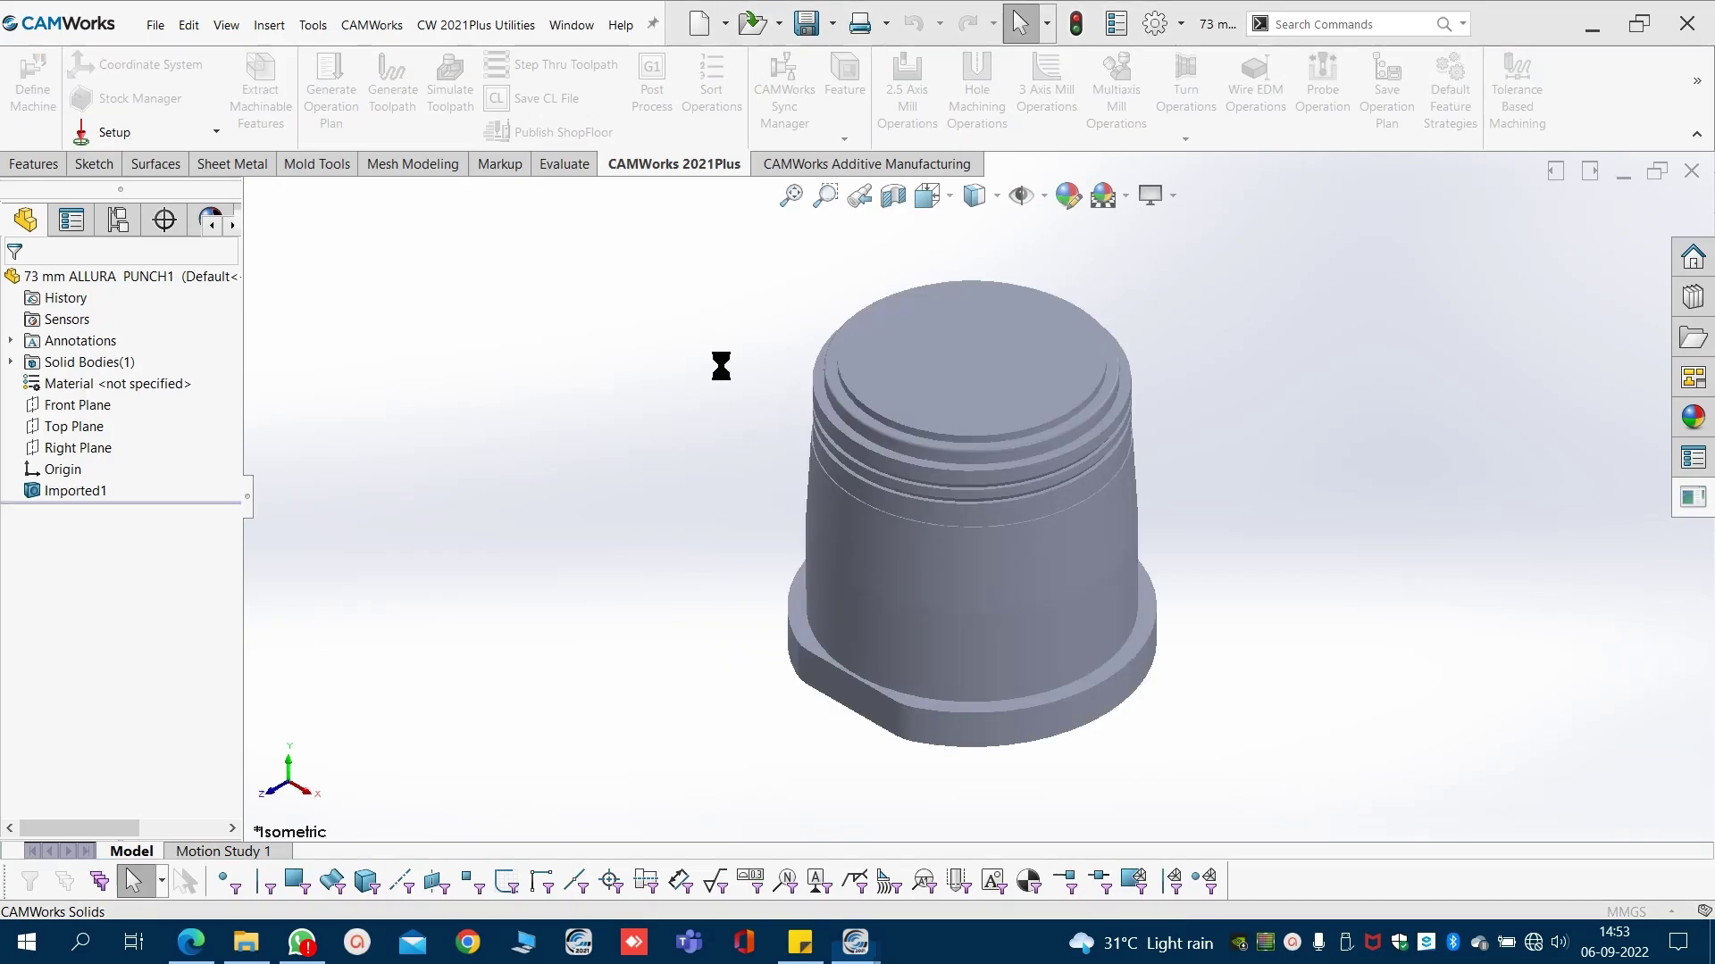
click(910, 469)
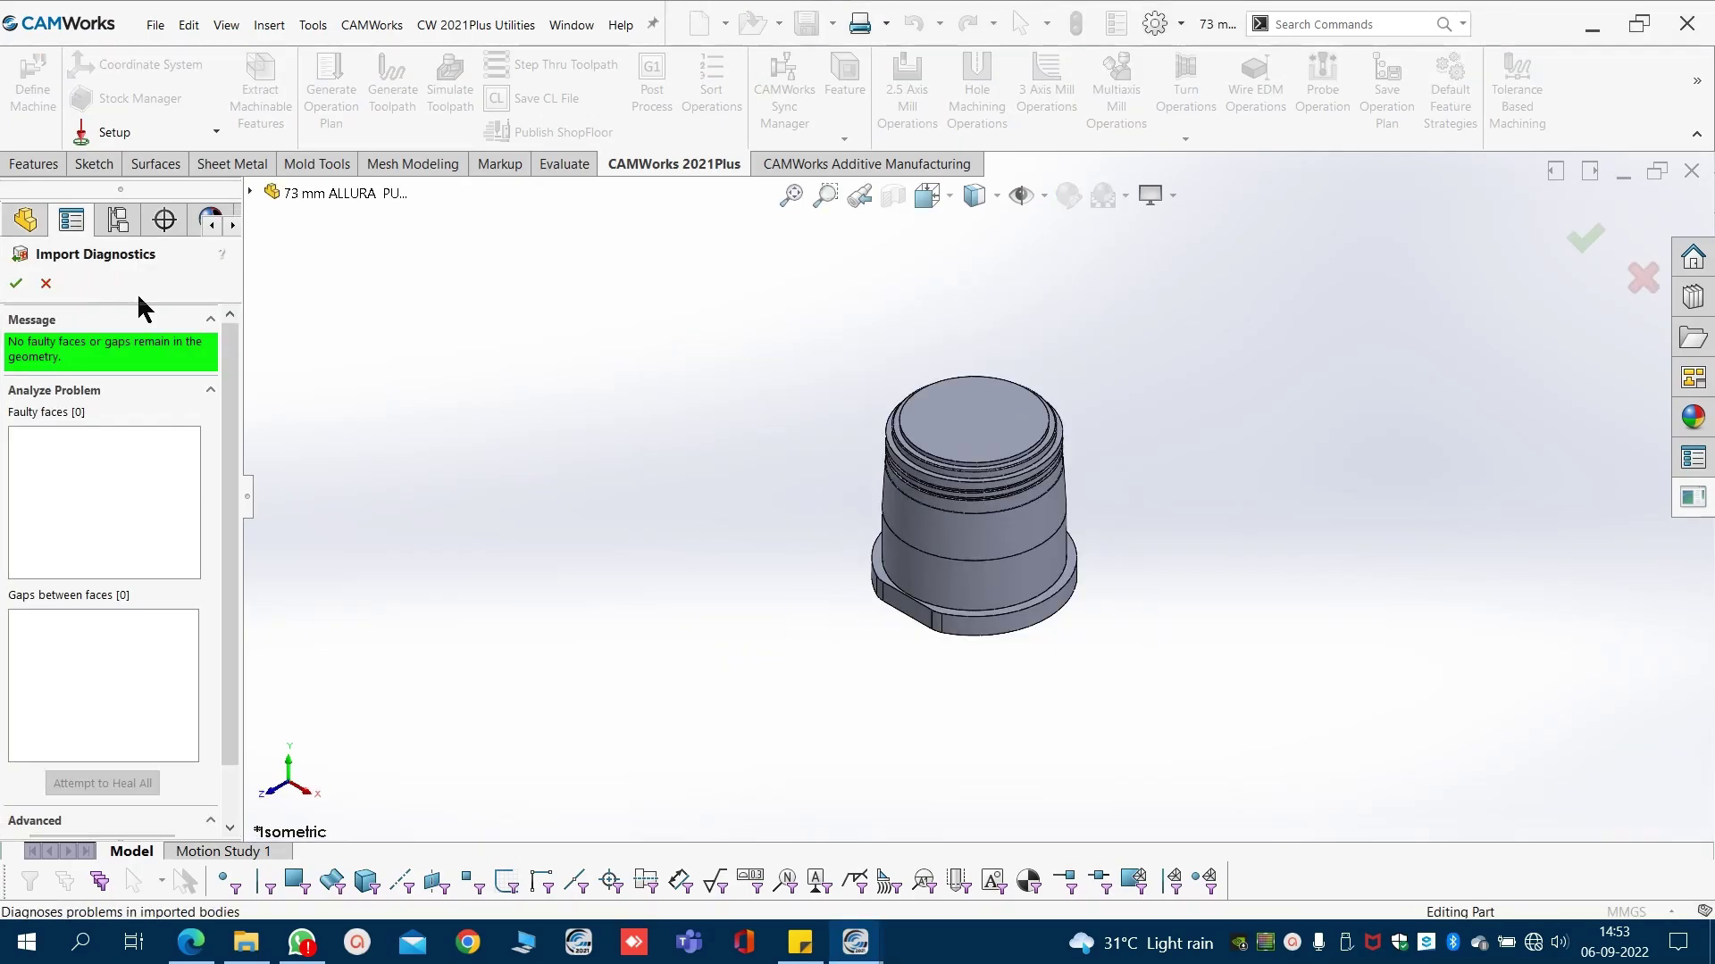
click(16, 284)
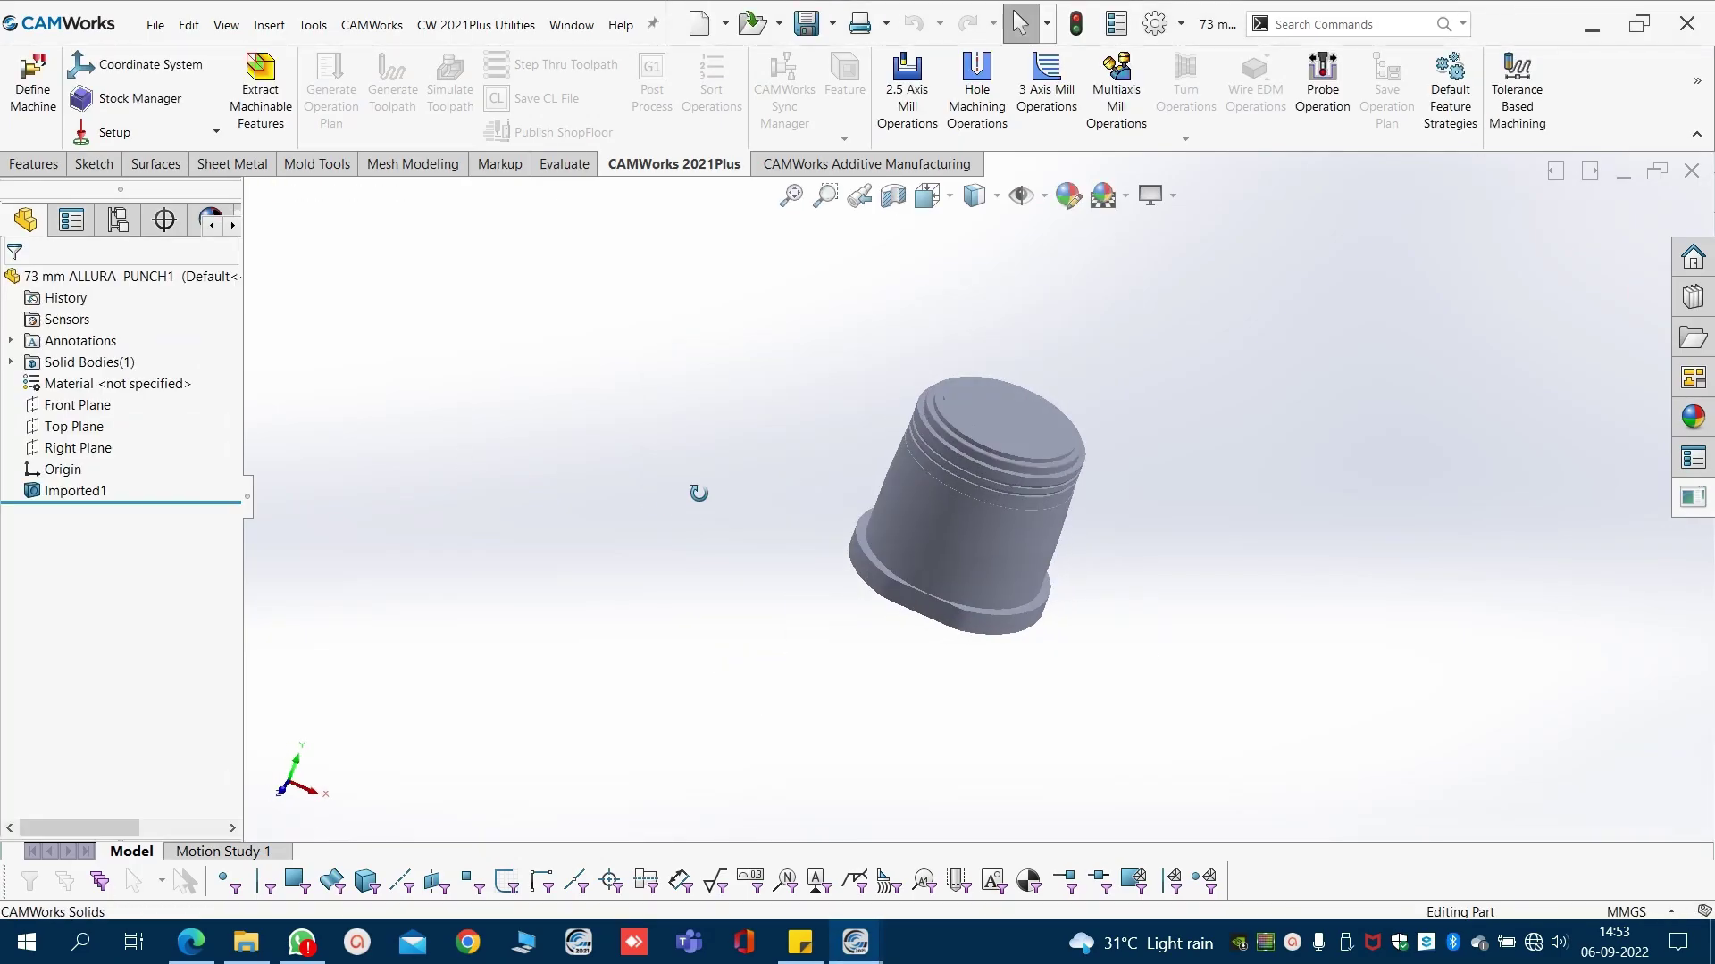
Close the imported Parasolid punch without saving and close the original punch part to return to the assembly.
click(1691, 172)
click(847, 460)
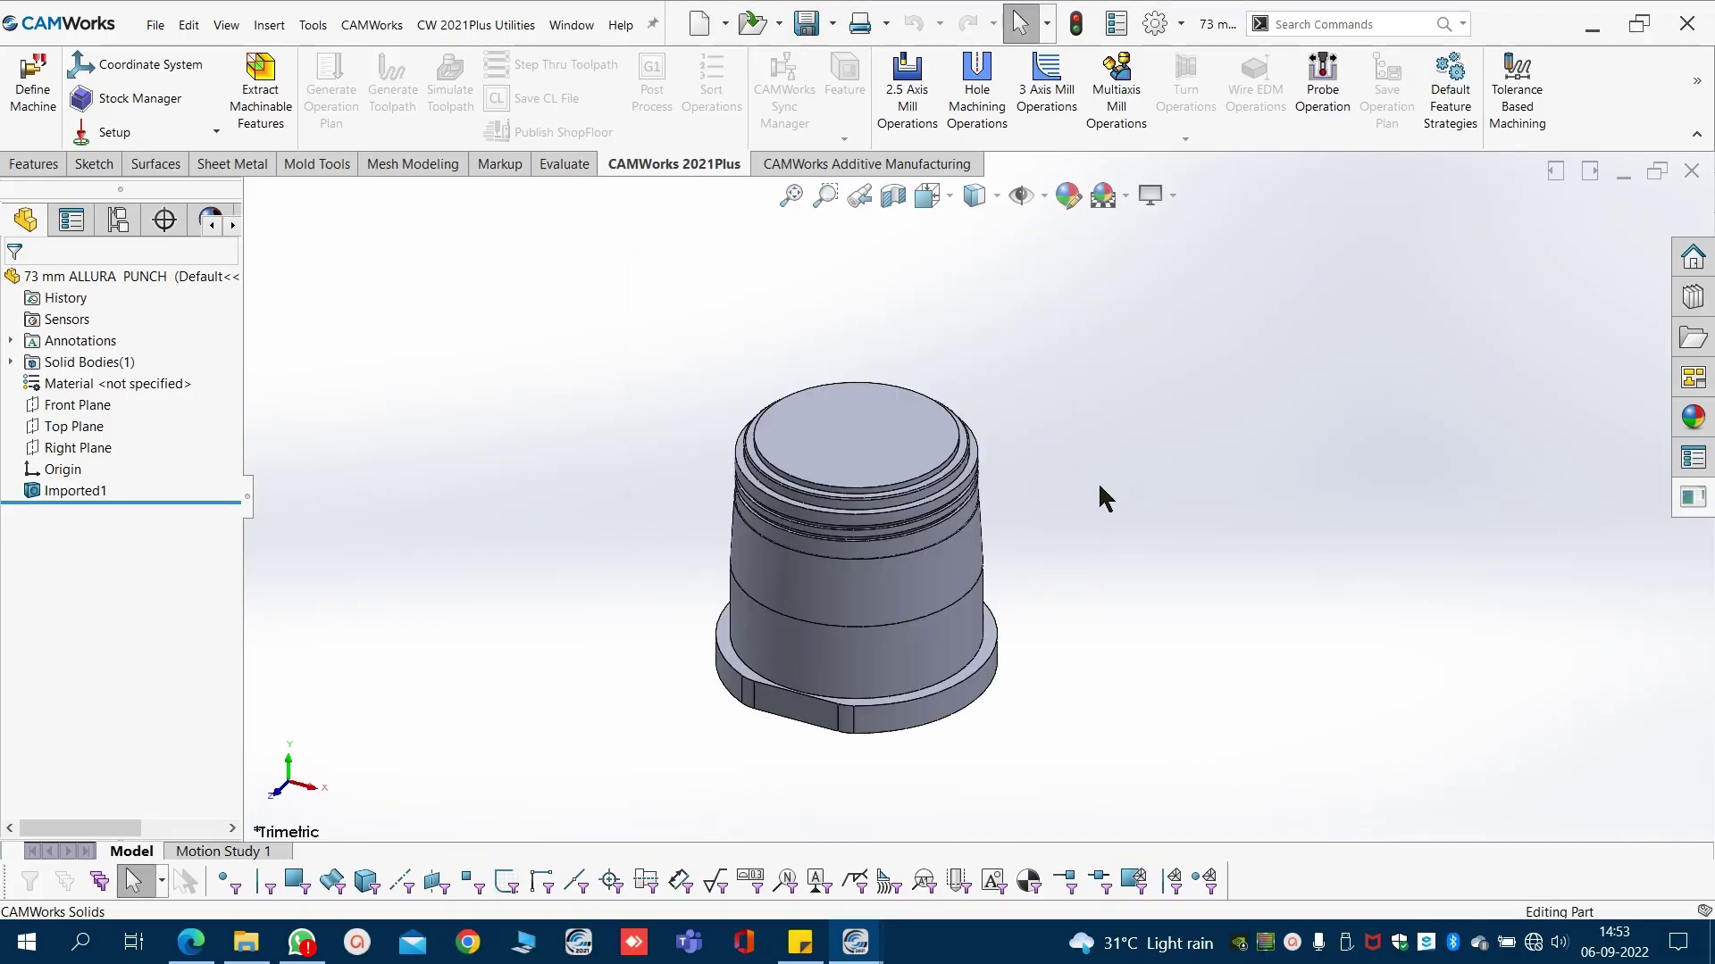
click(1689, 183)
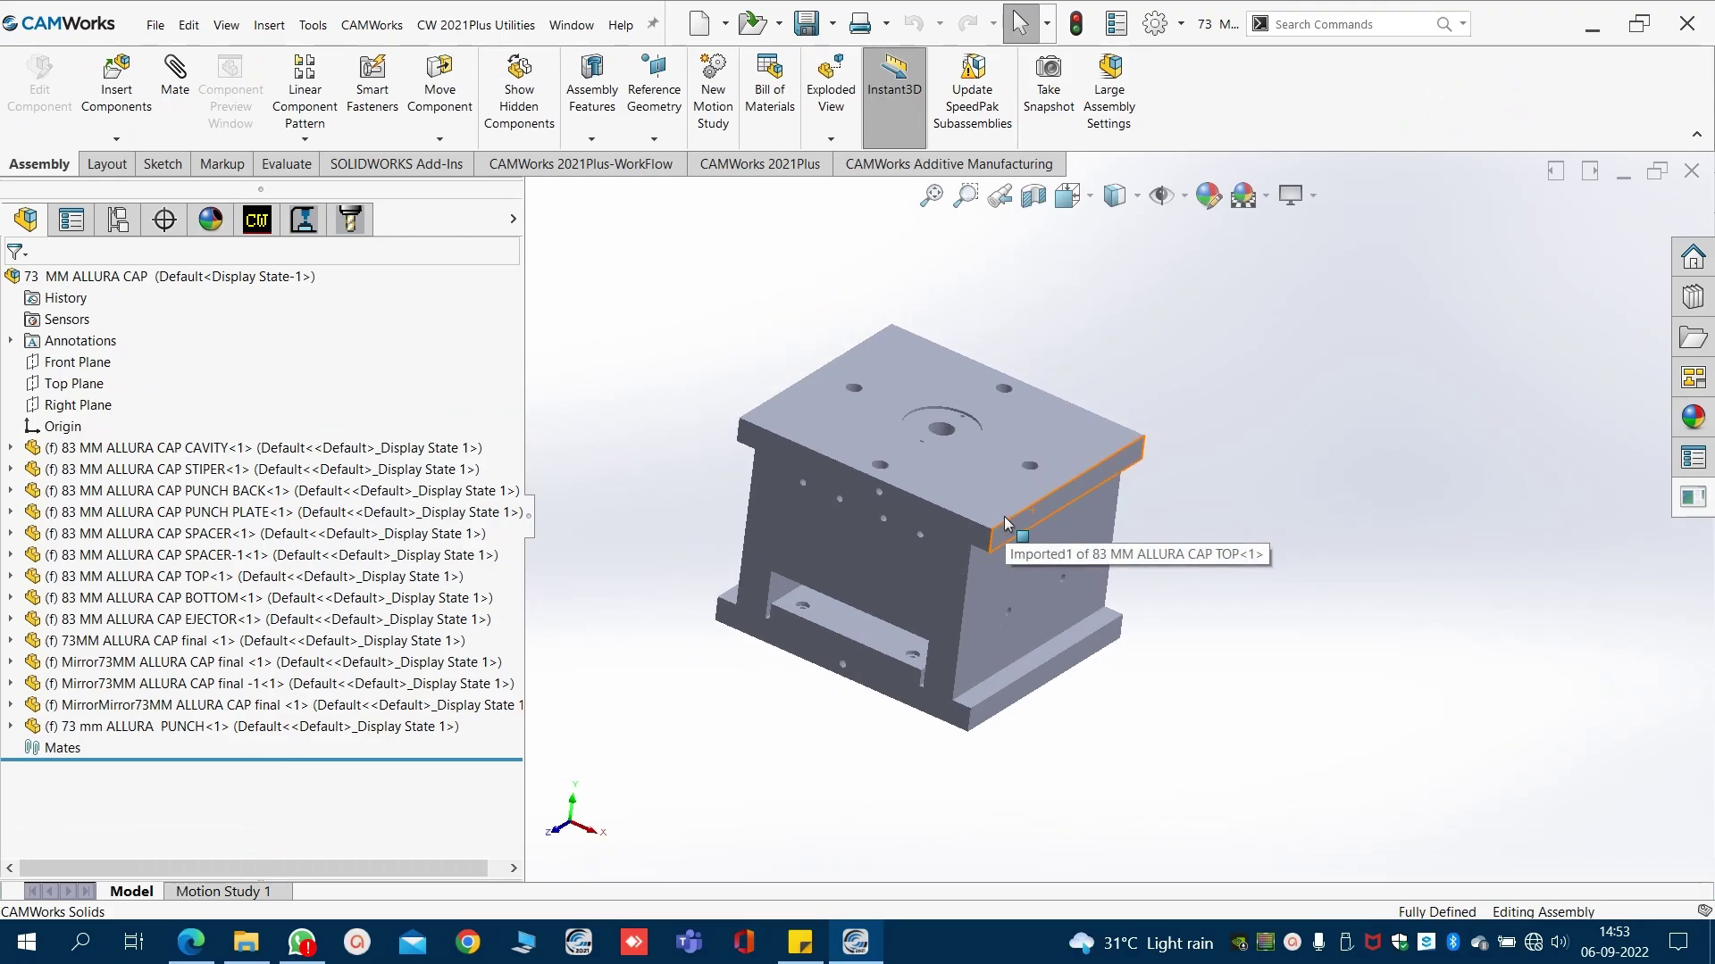
Save the assembly in the a1 folder as the SOLIDWORKS part 73 MM ALLURA CAP.SLDPRT, with all components as the geometry to save.
middle_drag(1005, 507, 973, 545)
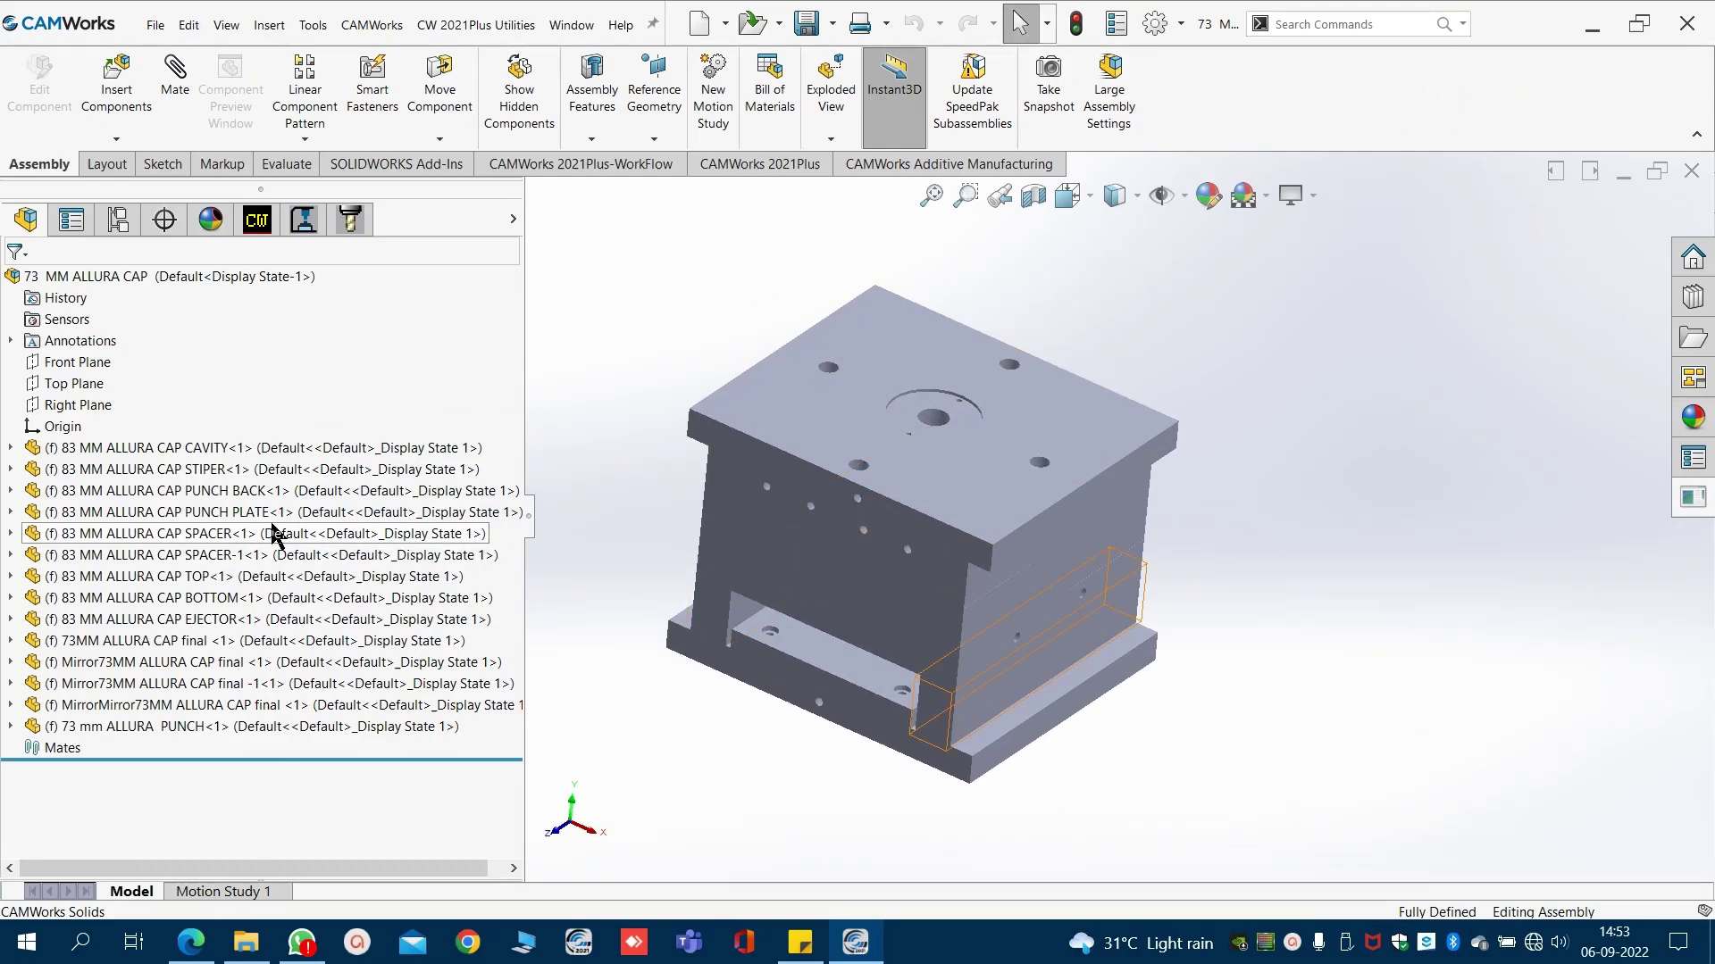
middle_drag(688, 536, 653, 479)
click(150, 26)
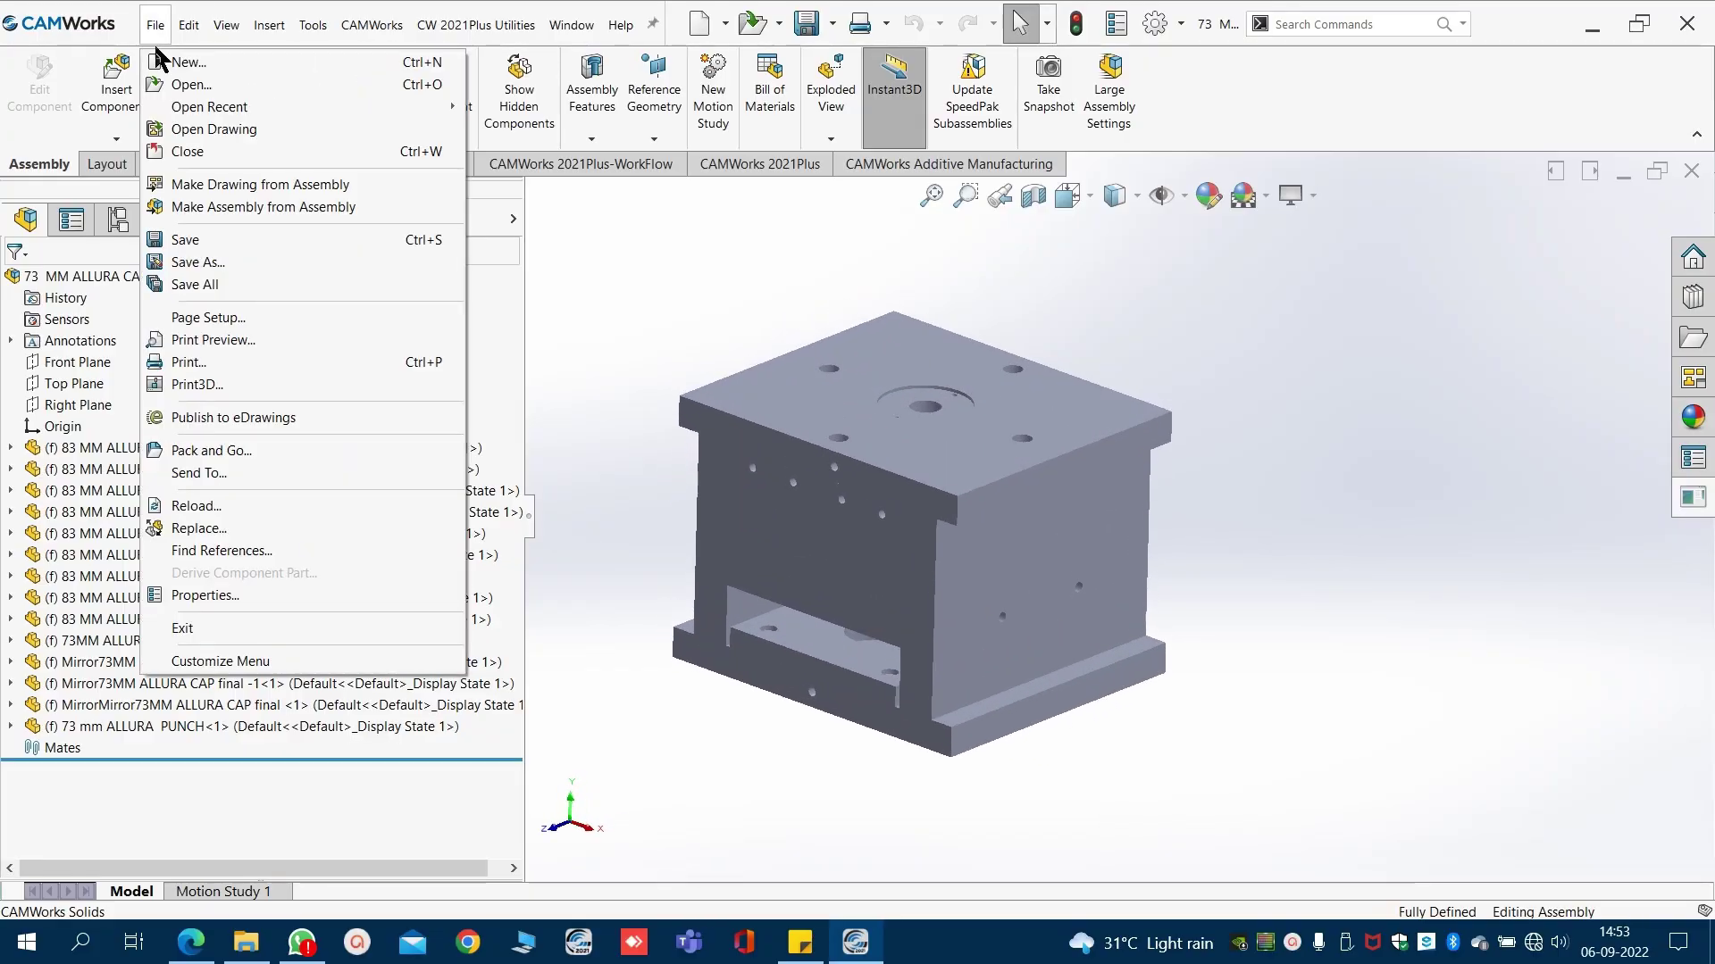
click(205, 263)
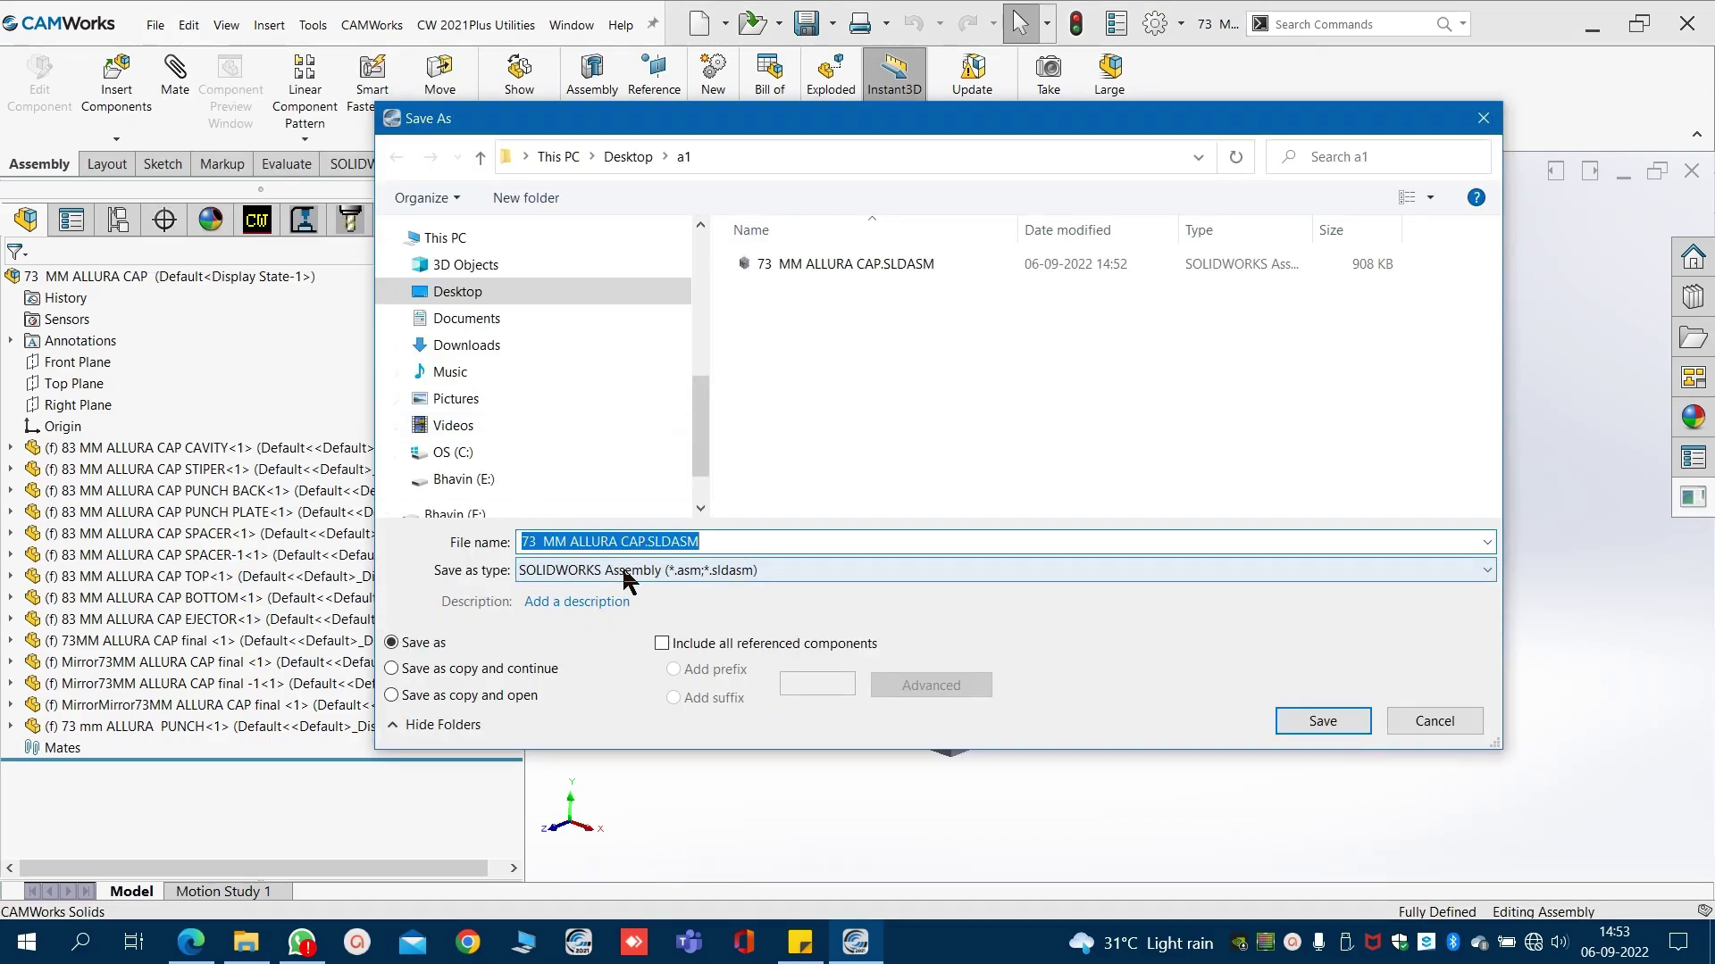
click(567, 581)
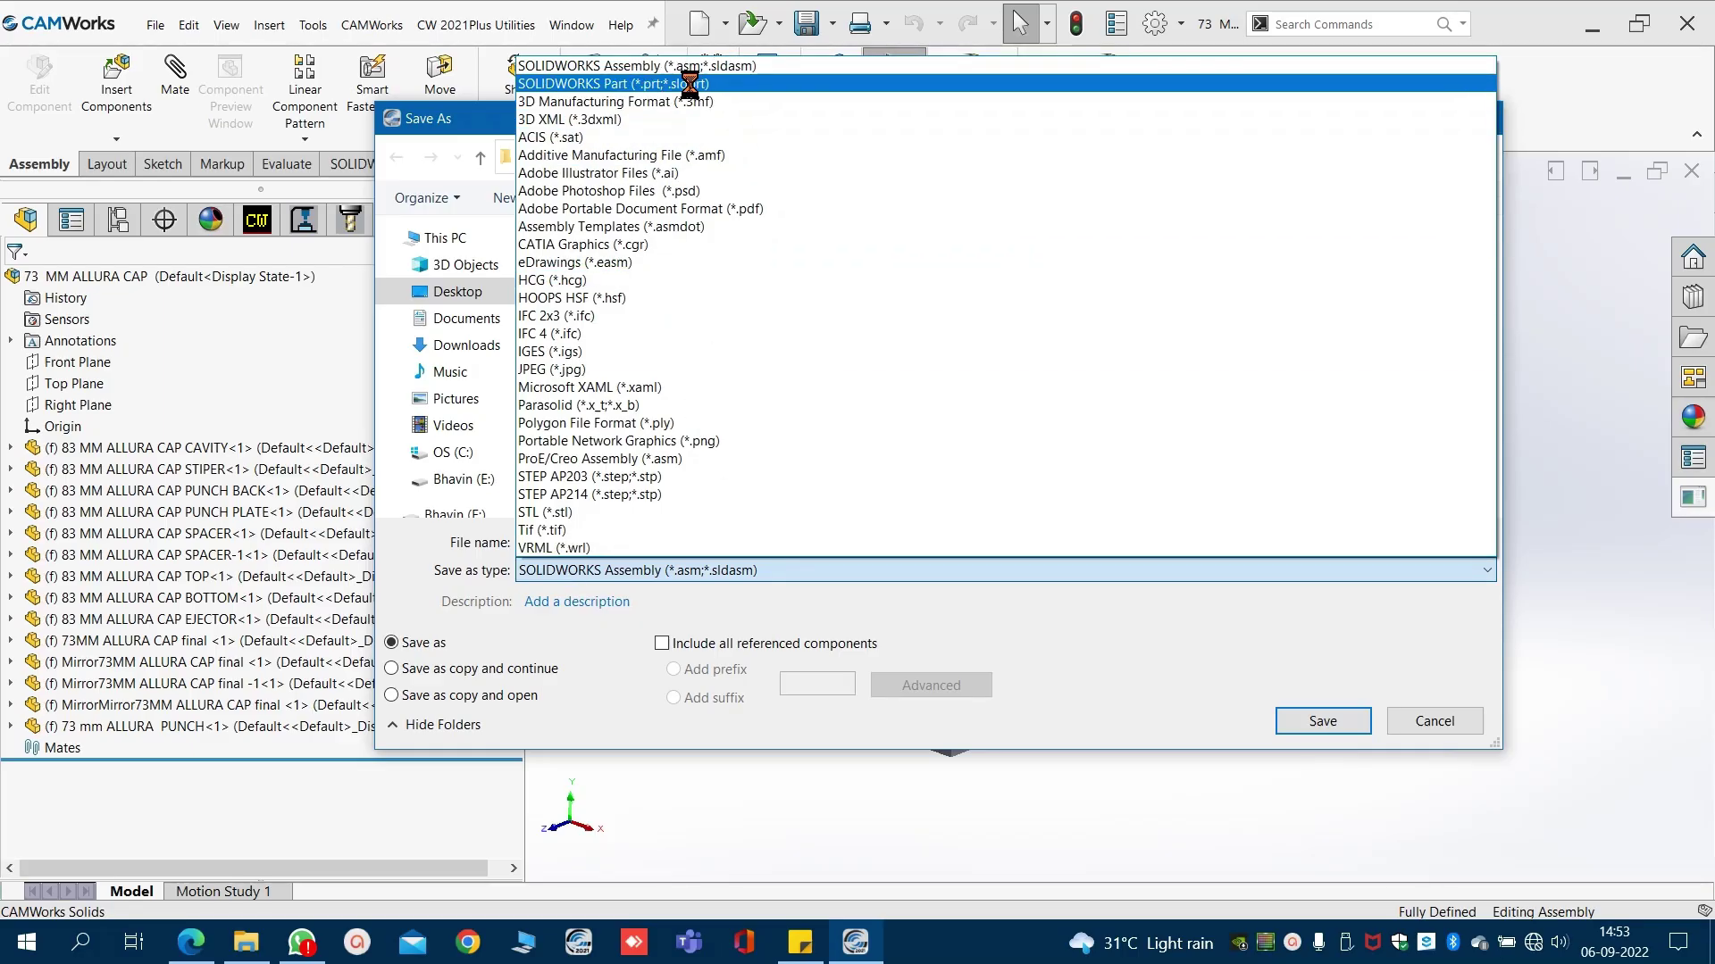
click(692, 83)
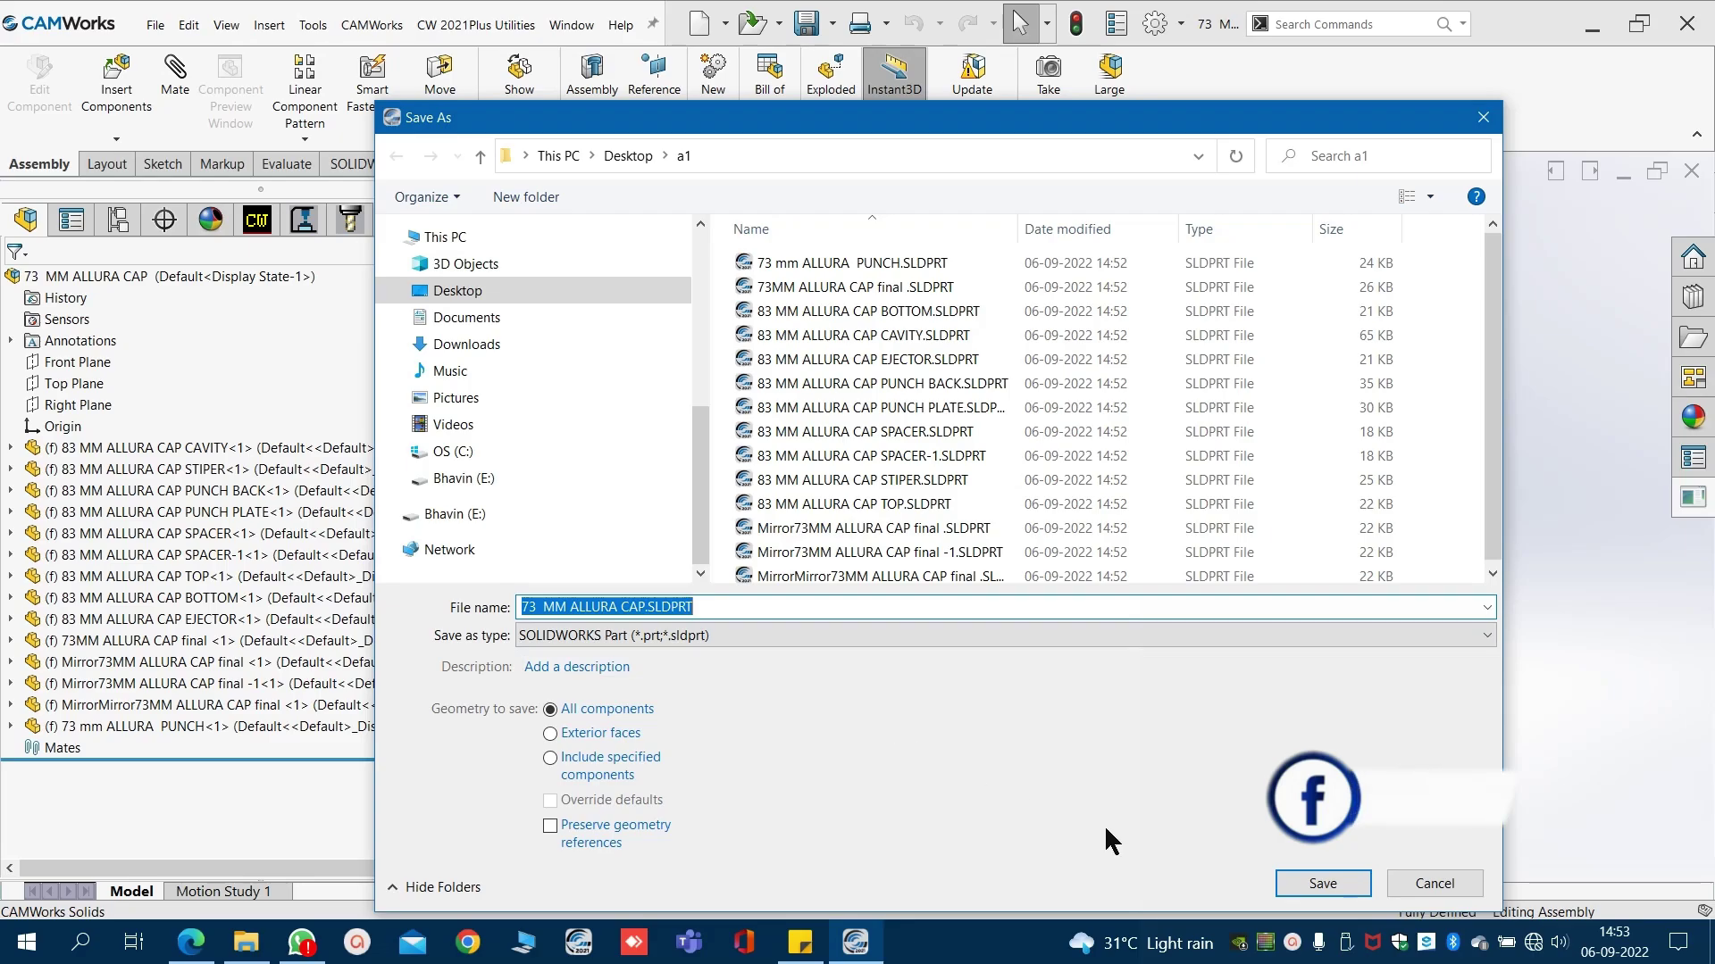
click(1309, 881)
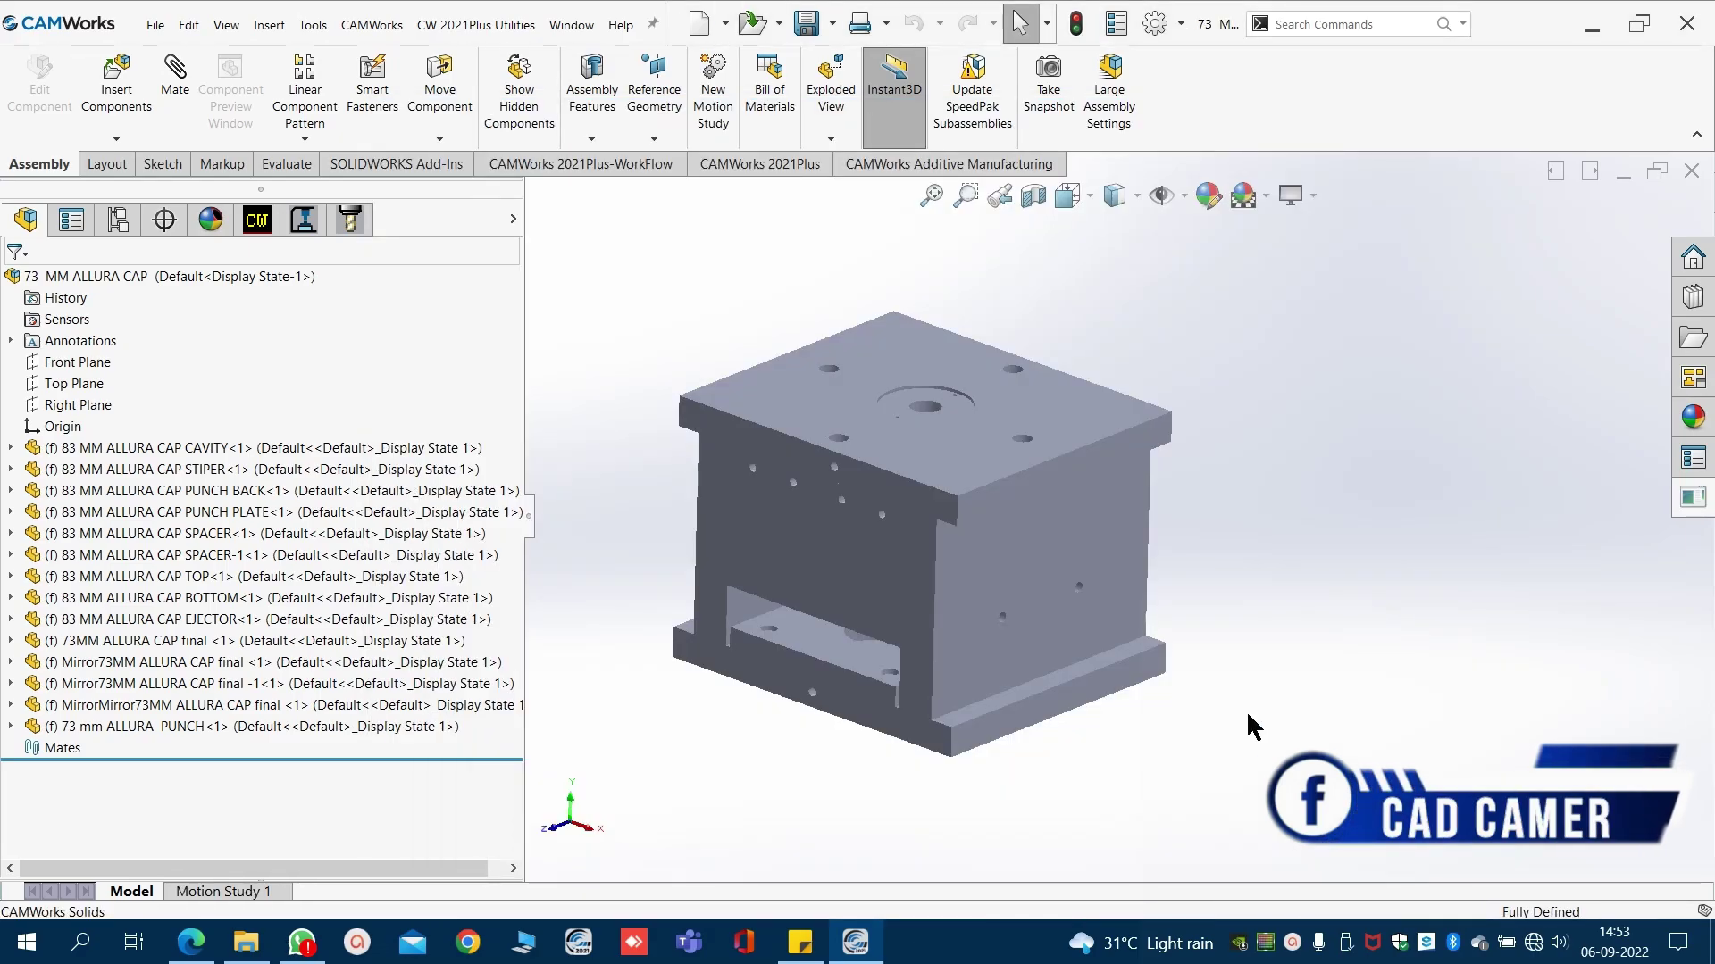
Open the part file 73 MM ALLURA CAP.SLDPRT from the a1 folder.
click(156, 24)
click(183, 83)
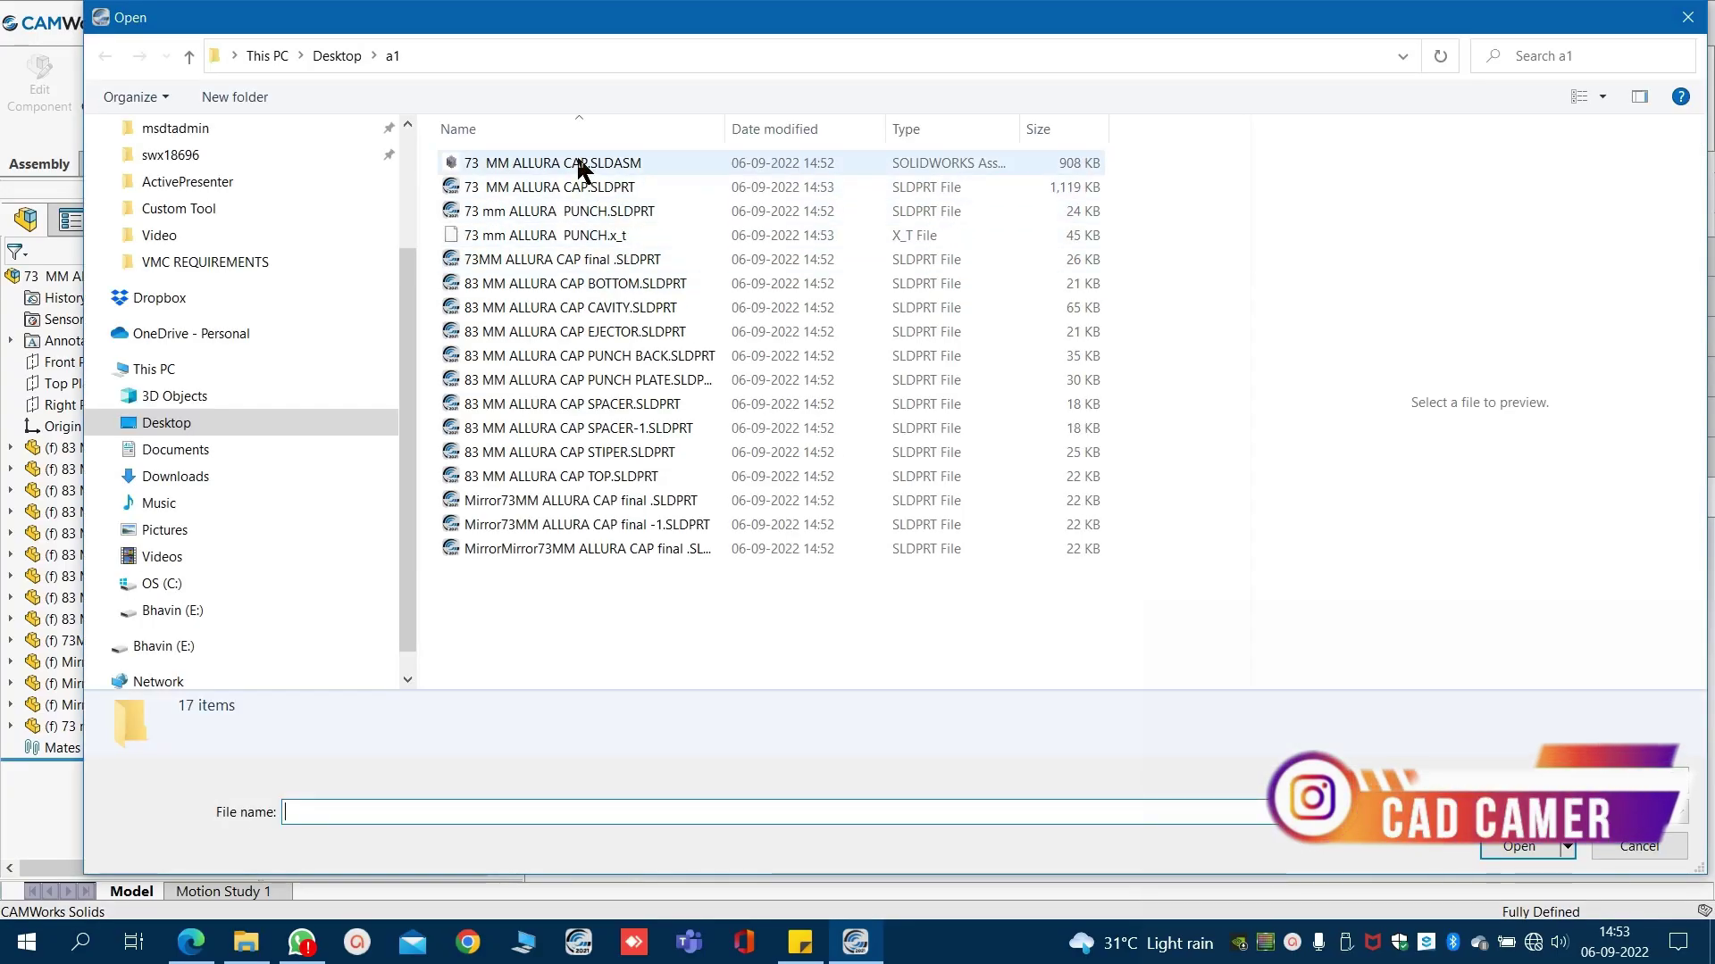
click(595, 189)
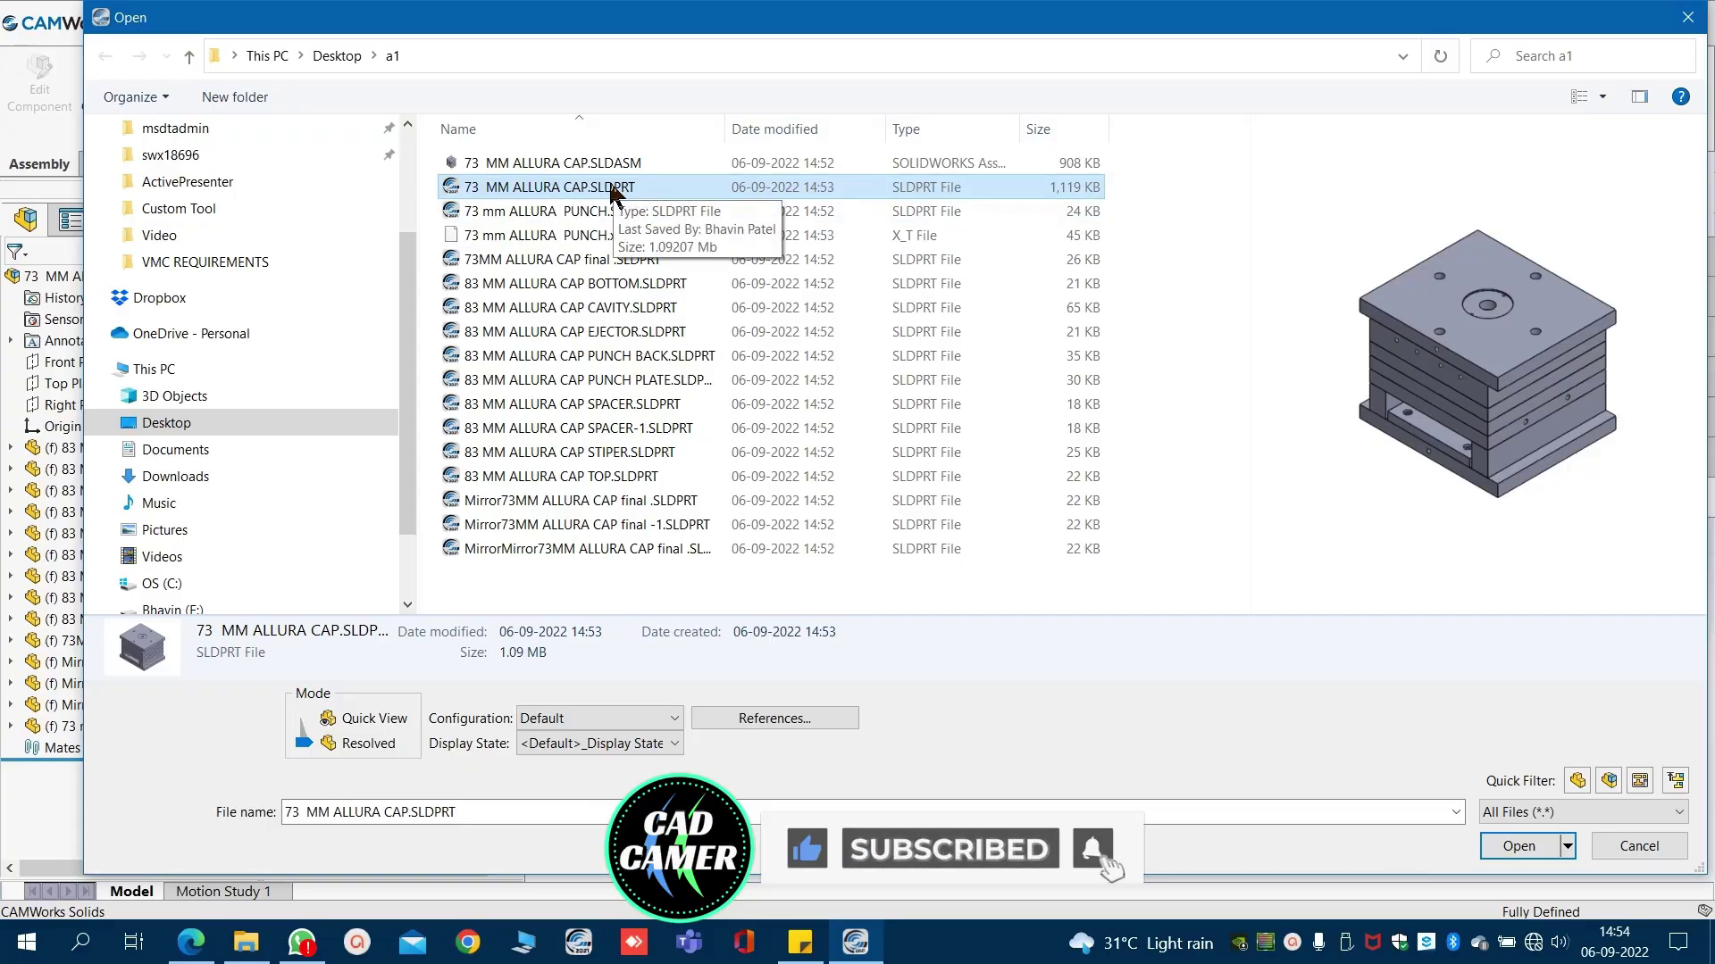
click(1518, 846)
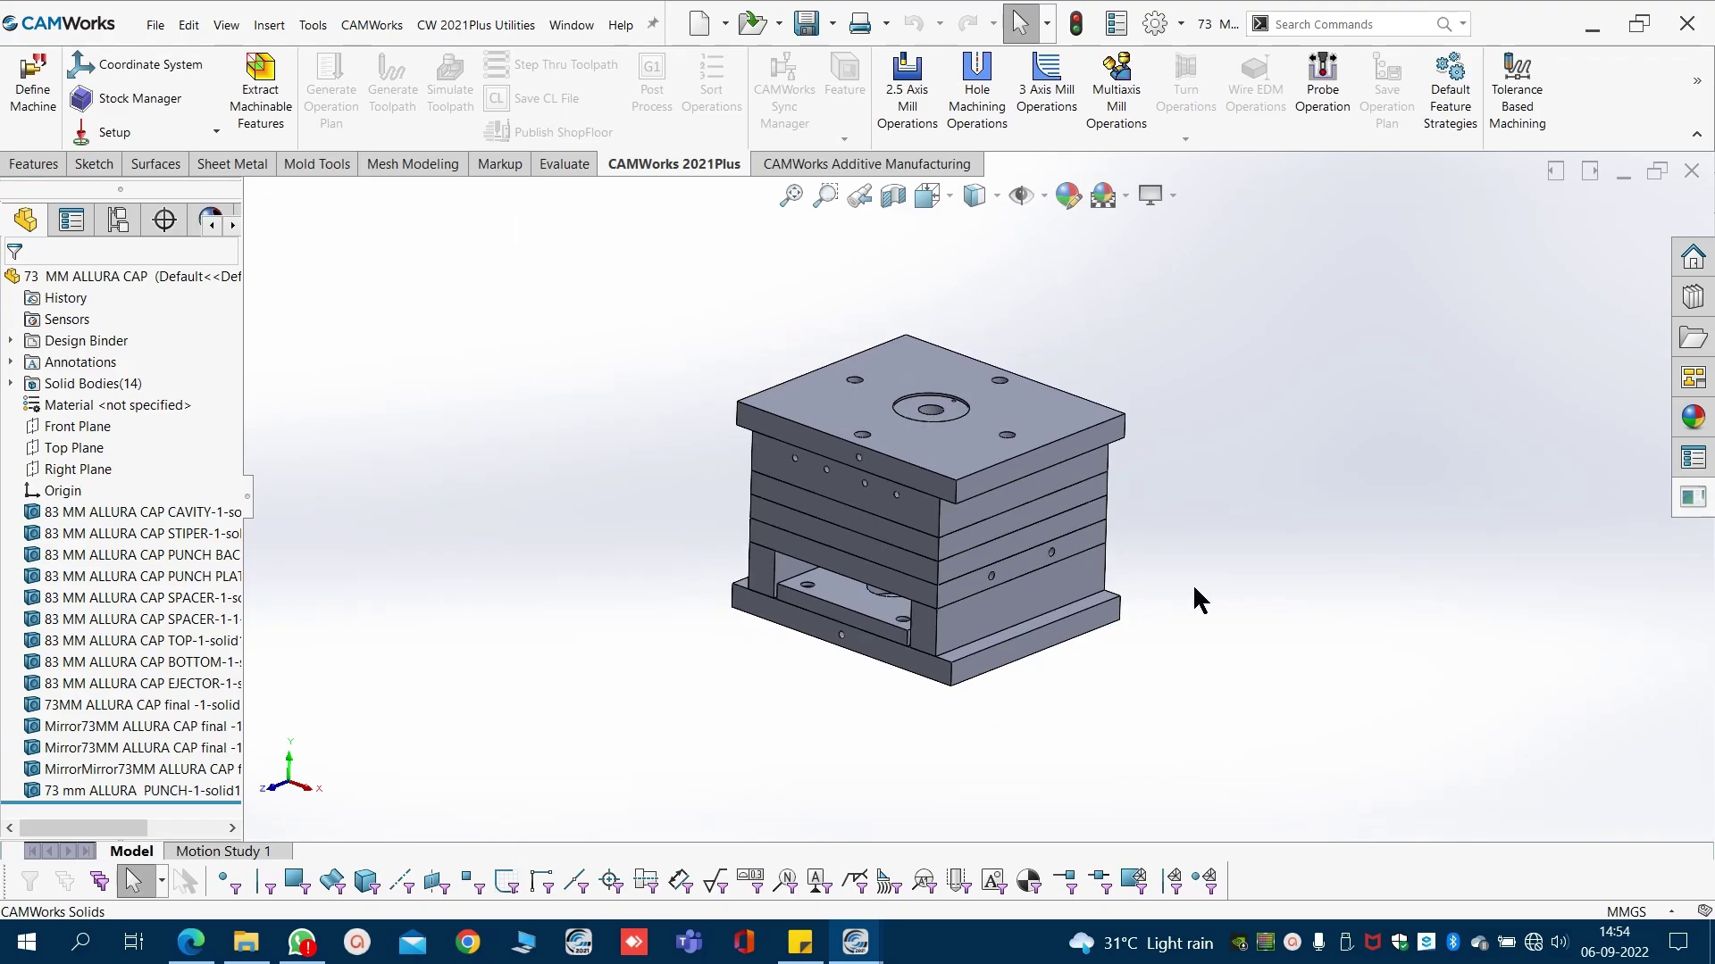
Widen the feature tree to show the full body names and examine which plates the listed bodies correspond to in the mold.
middle_drag(1194, 589, 1133, 620)
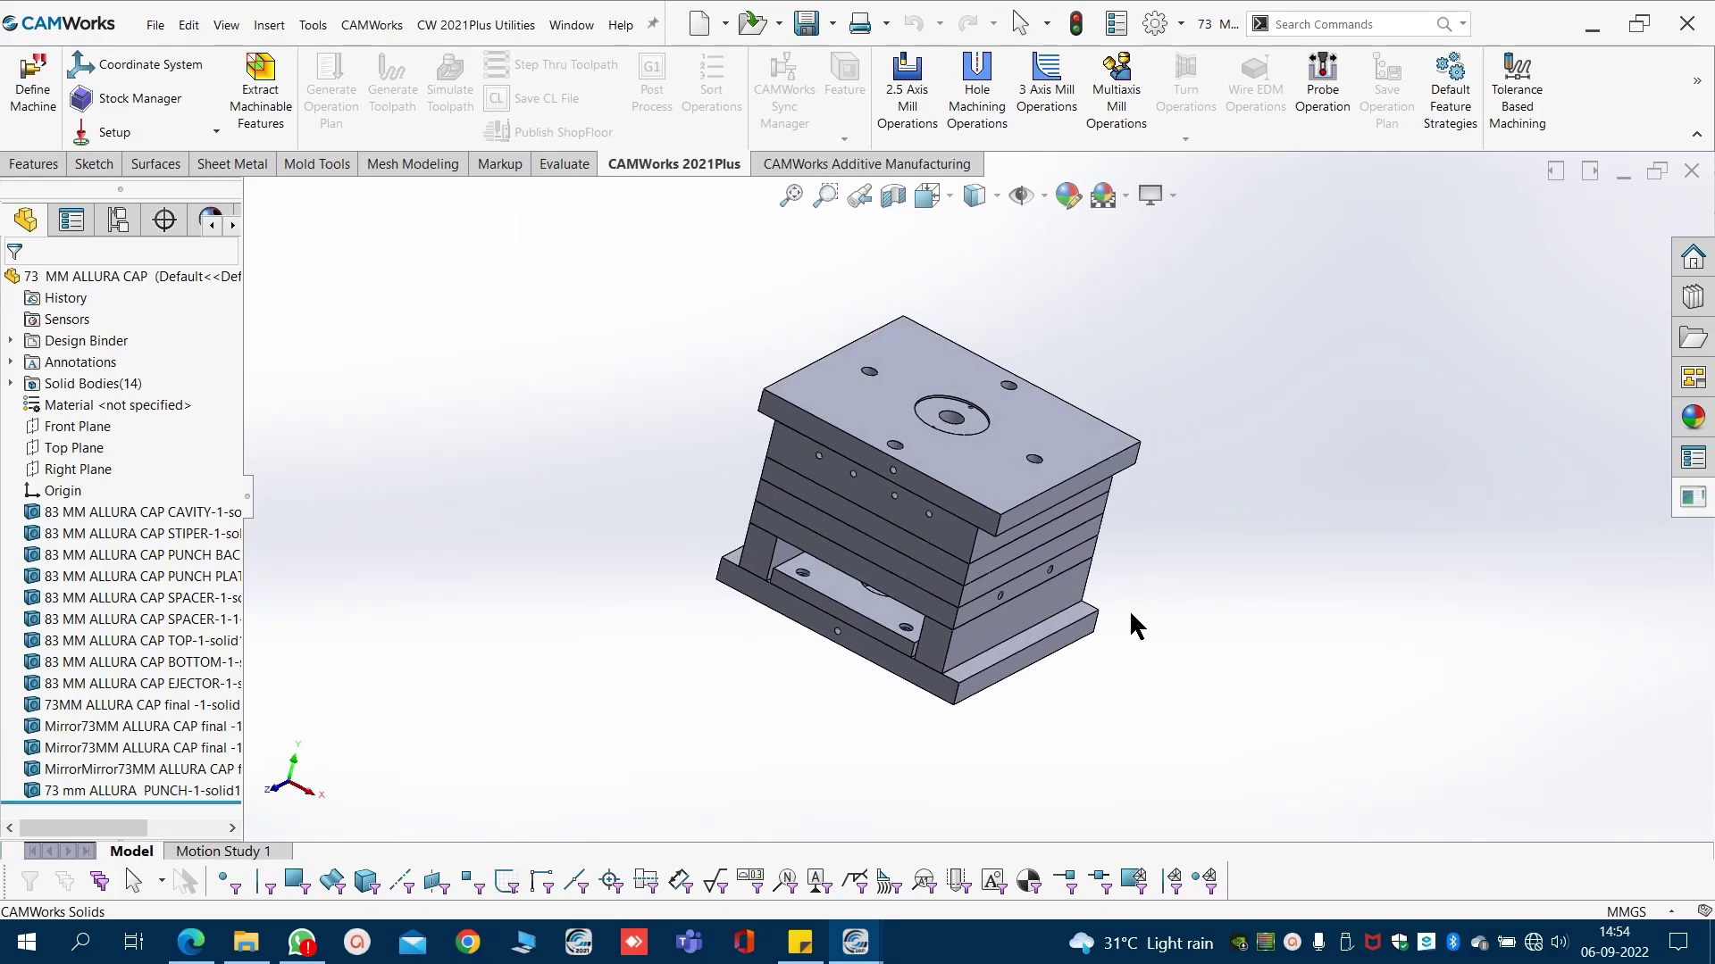
click(305, 511)
drag(250, 502, 438, 500)
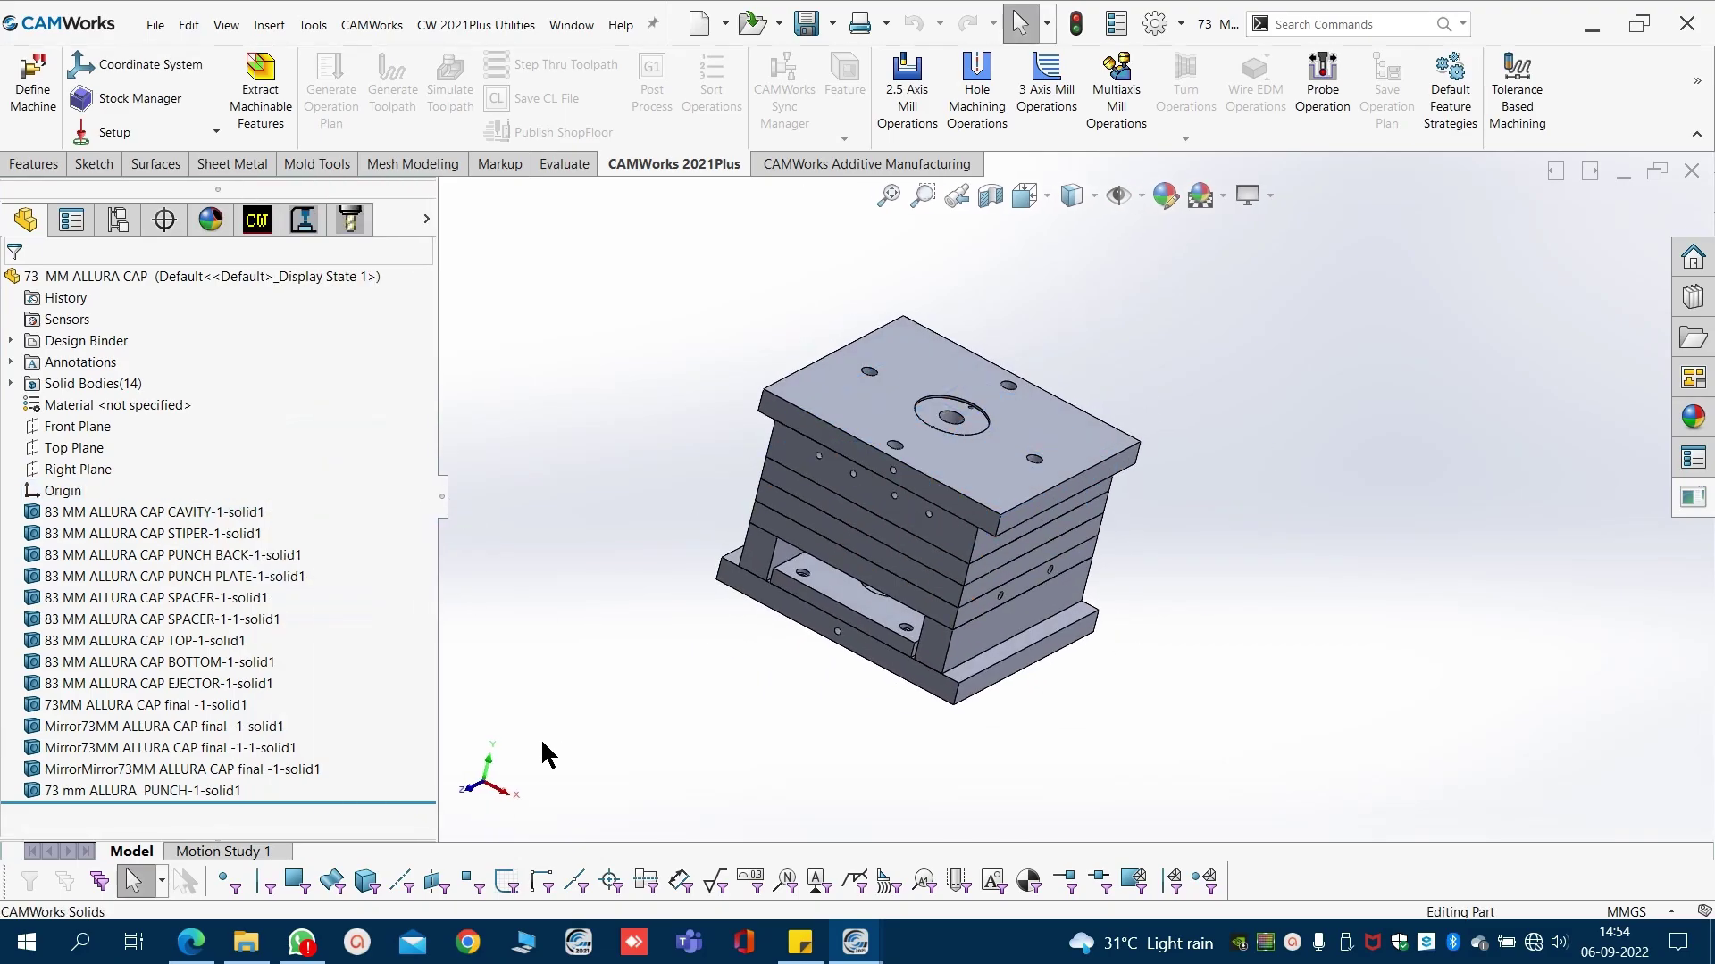
click(134, 534)
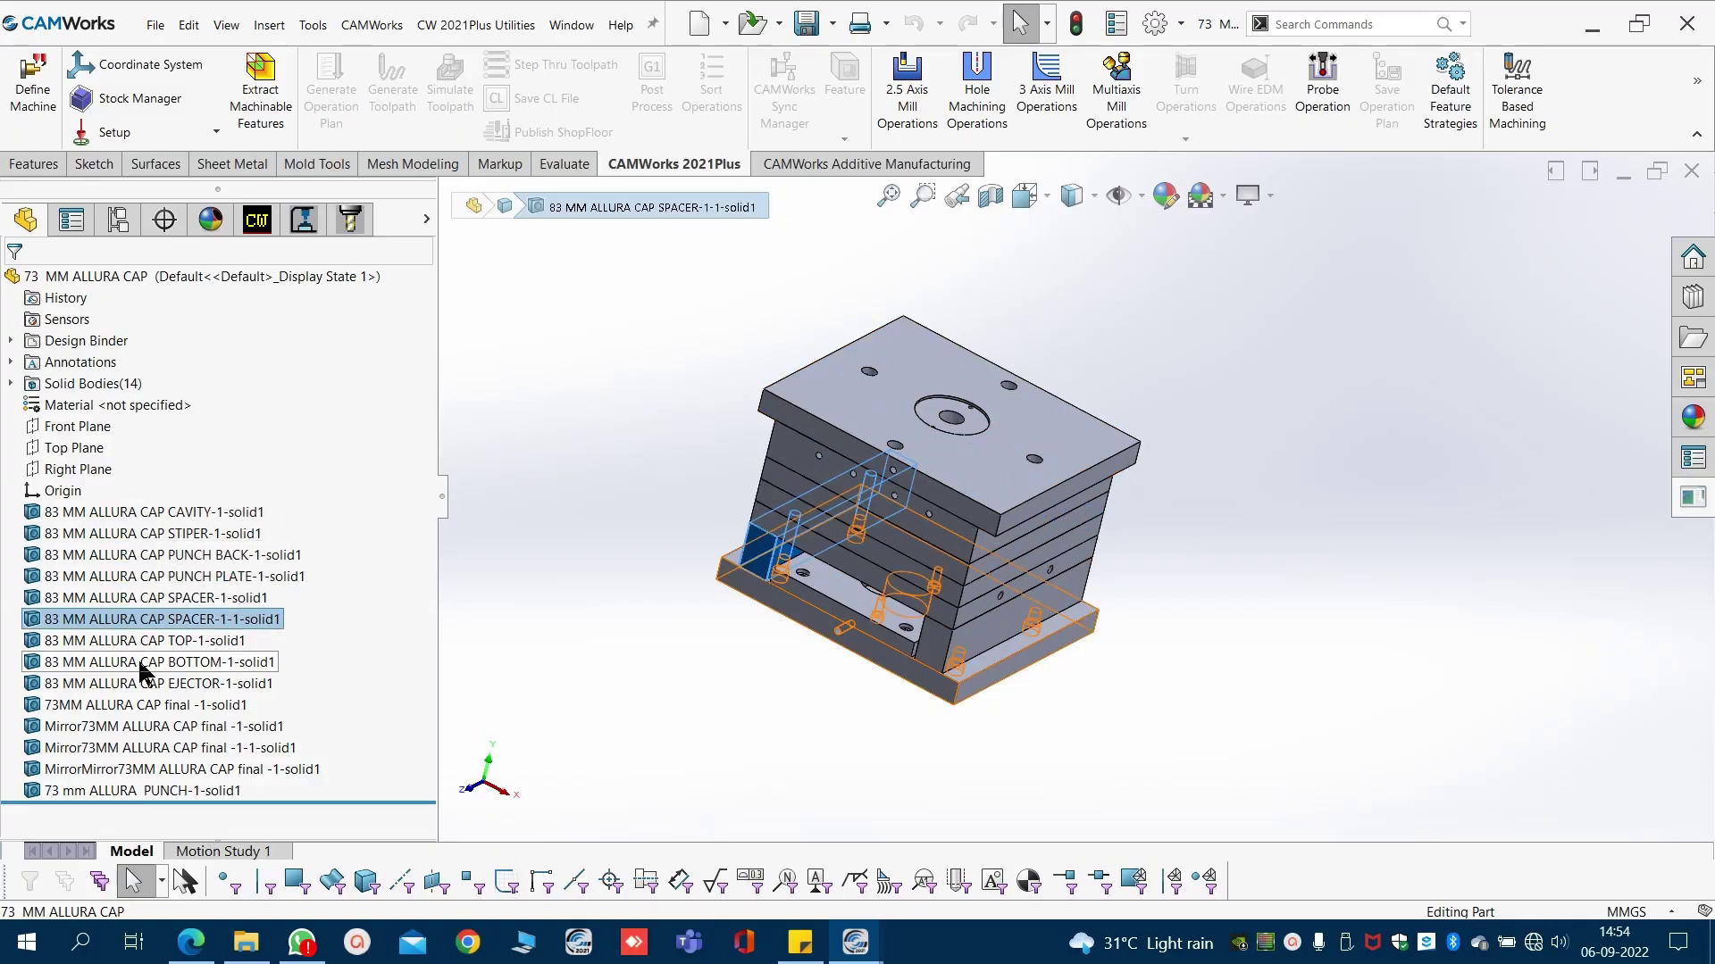
click(690, 732)
middle_drag(690, 732, 659, 689)
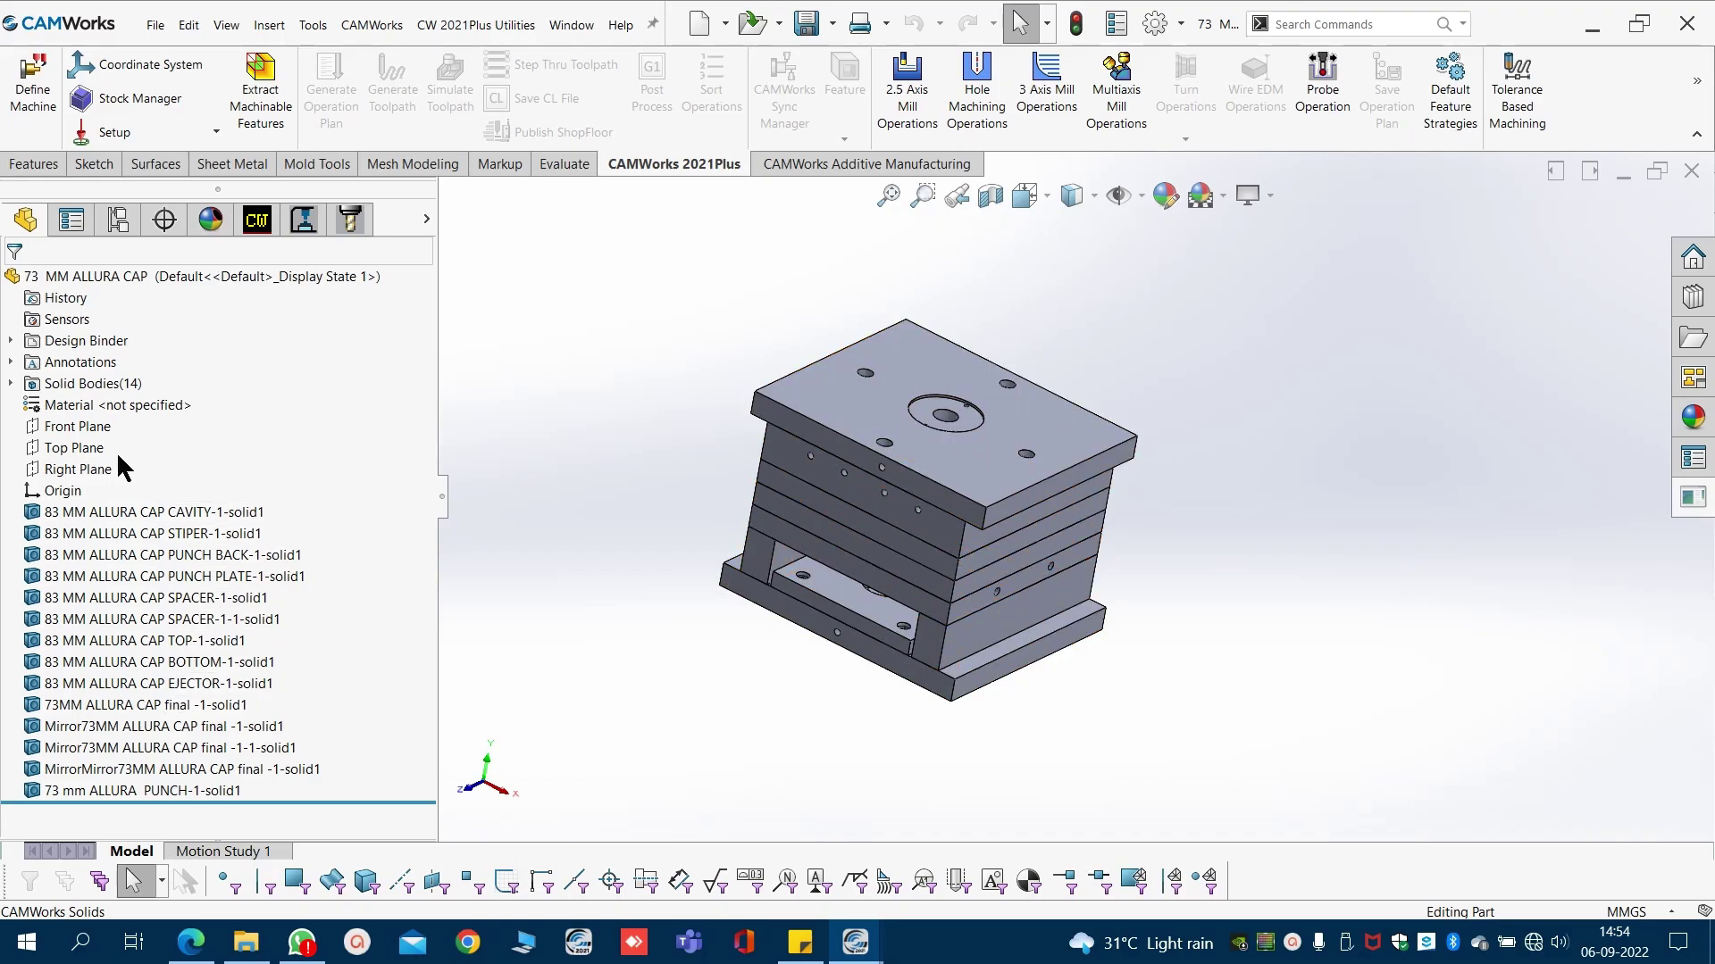
Save all solid bodies of the 73 MM ALLURA CAP part as separate SLDPRT files with Save Bodies, propagating visual properties.
right_click(57, 389)
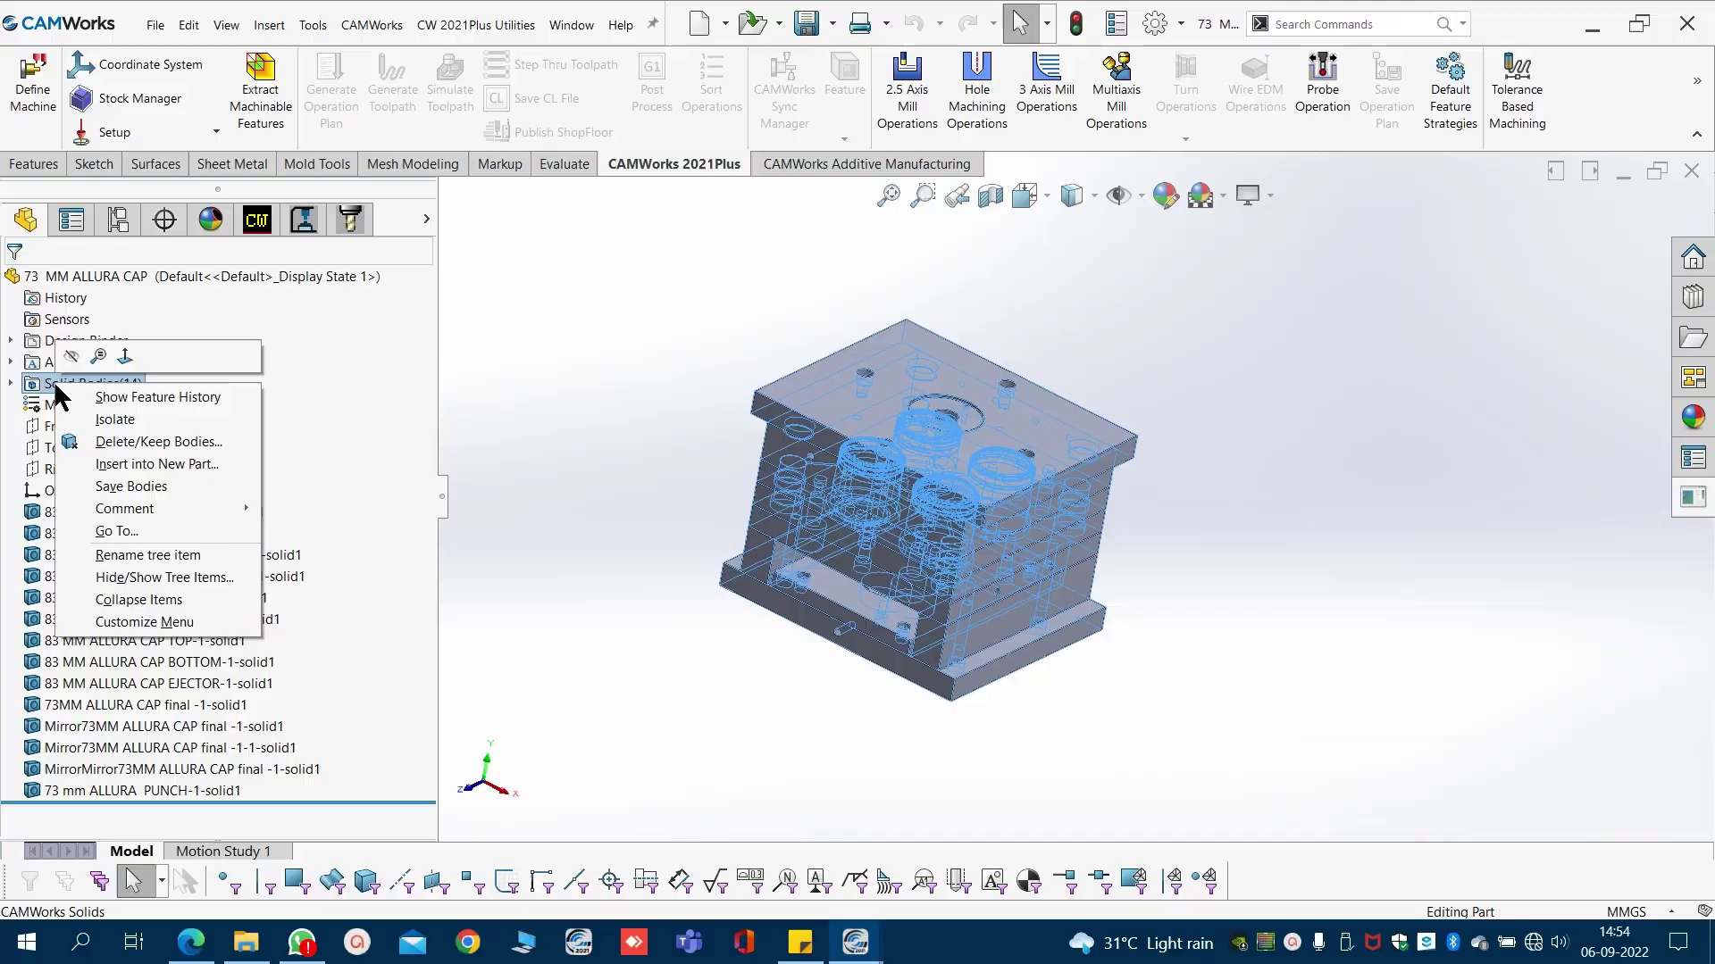
click(163, 490)
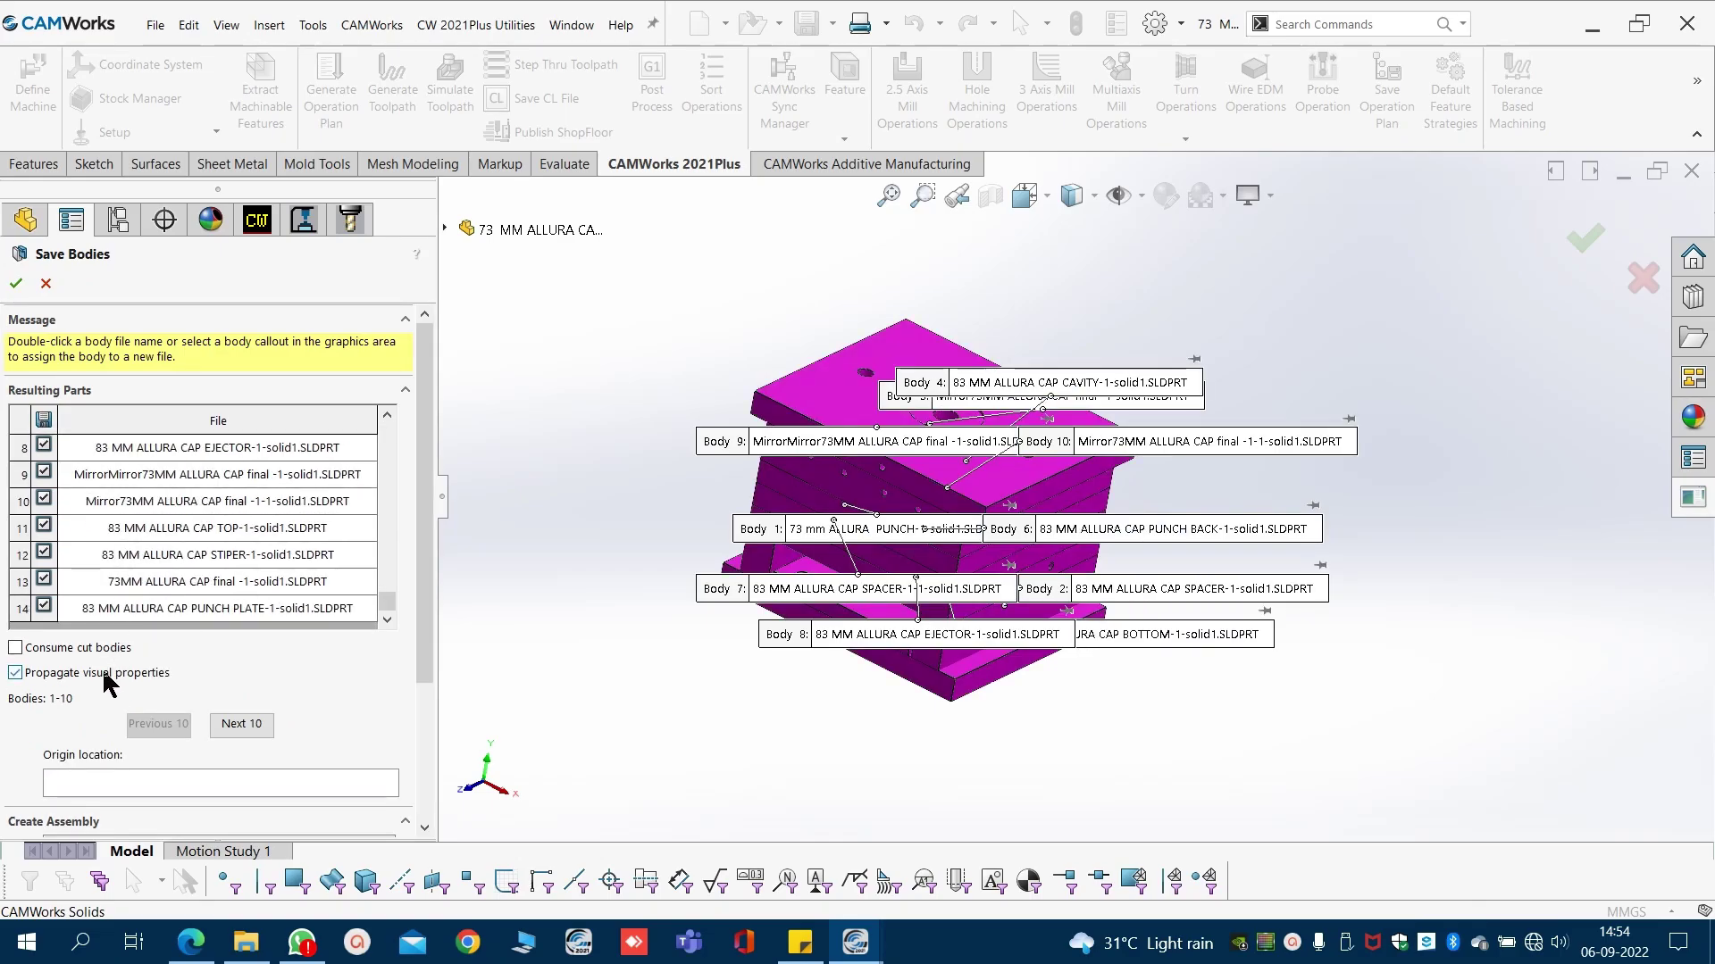
scroll(304, 676, down, 3)
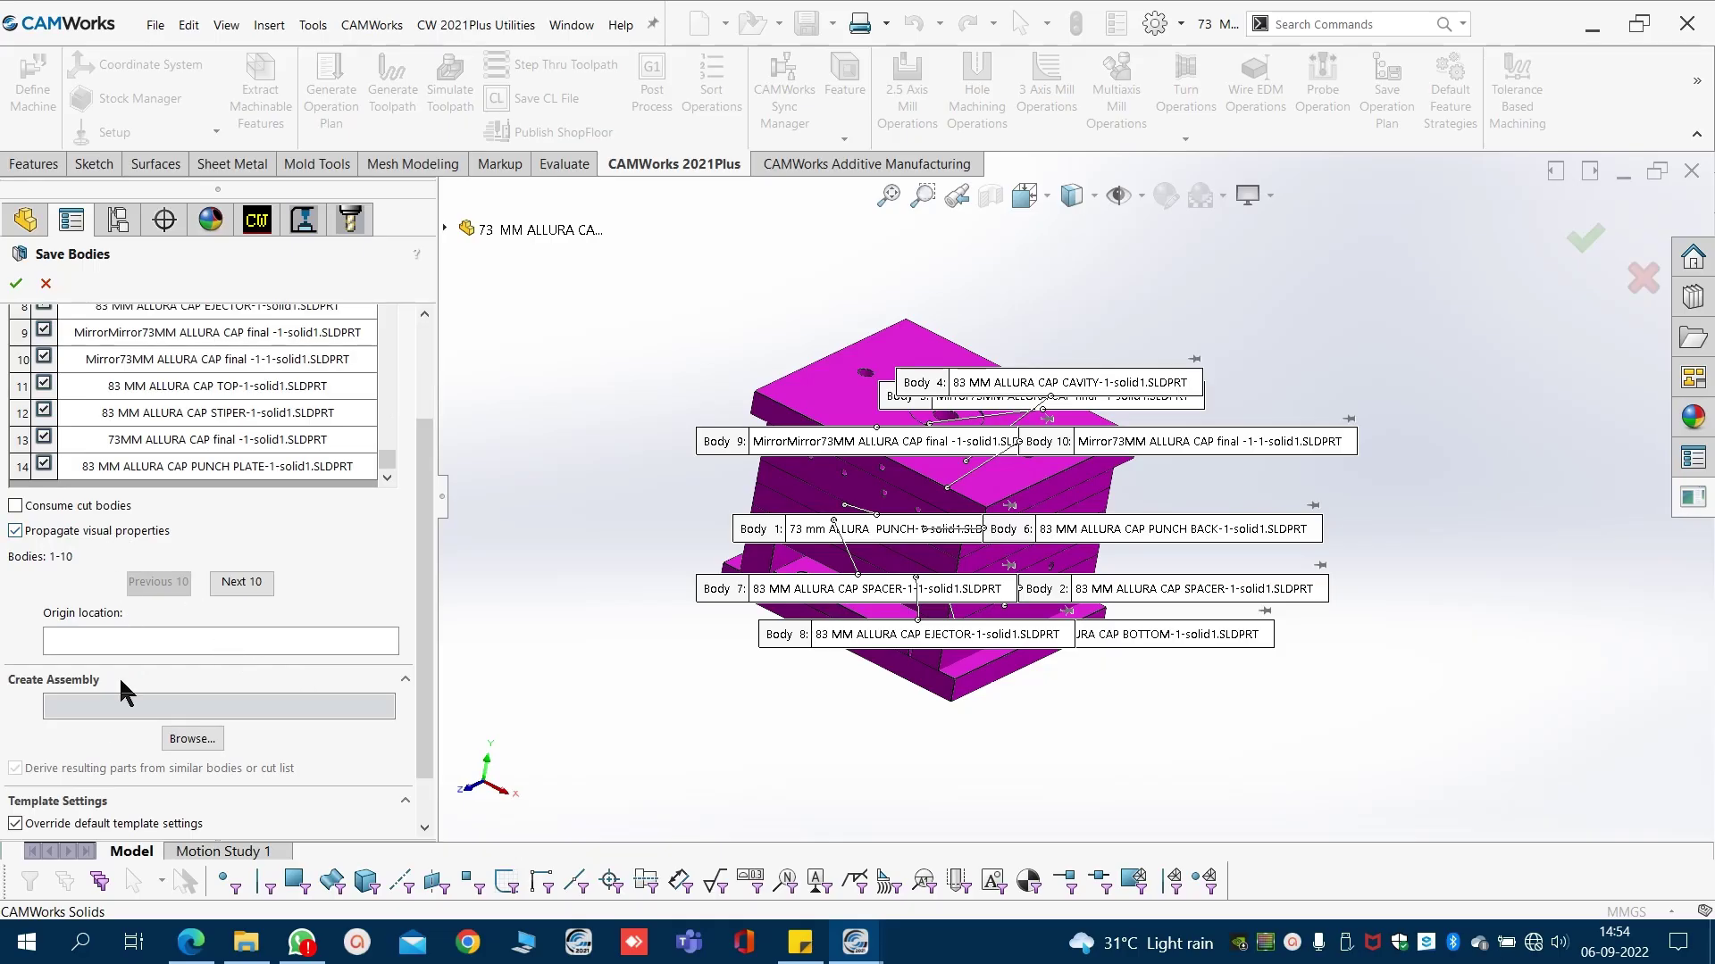
scroll(123, 692, down, 1)
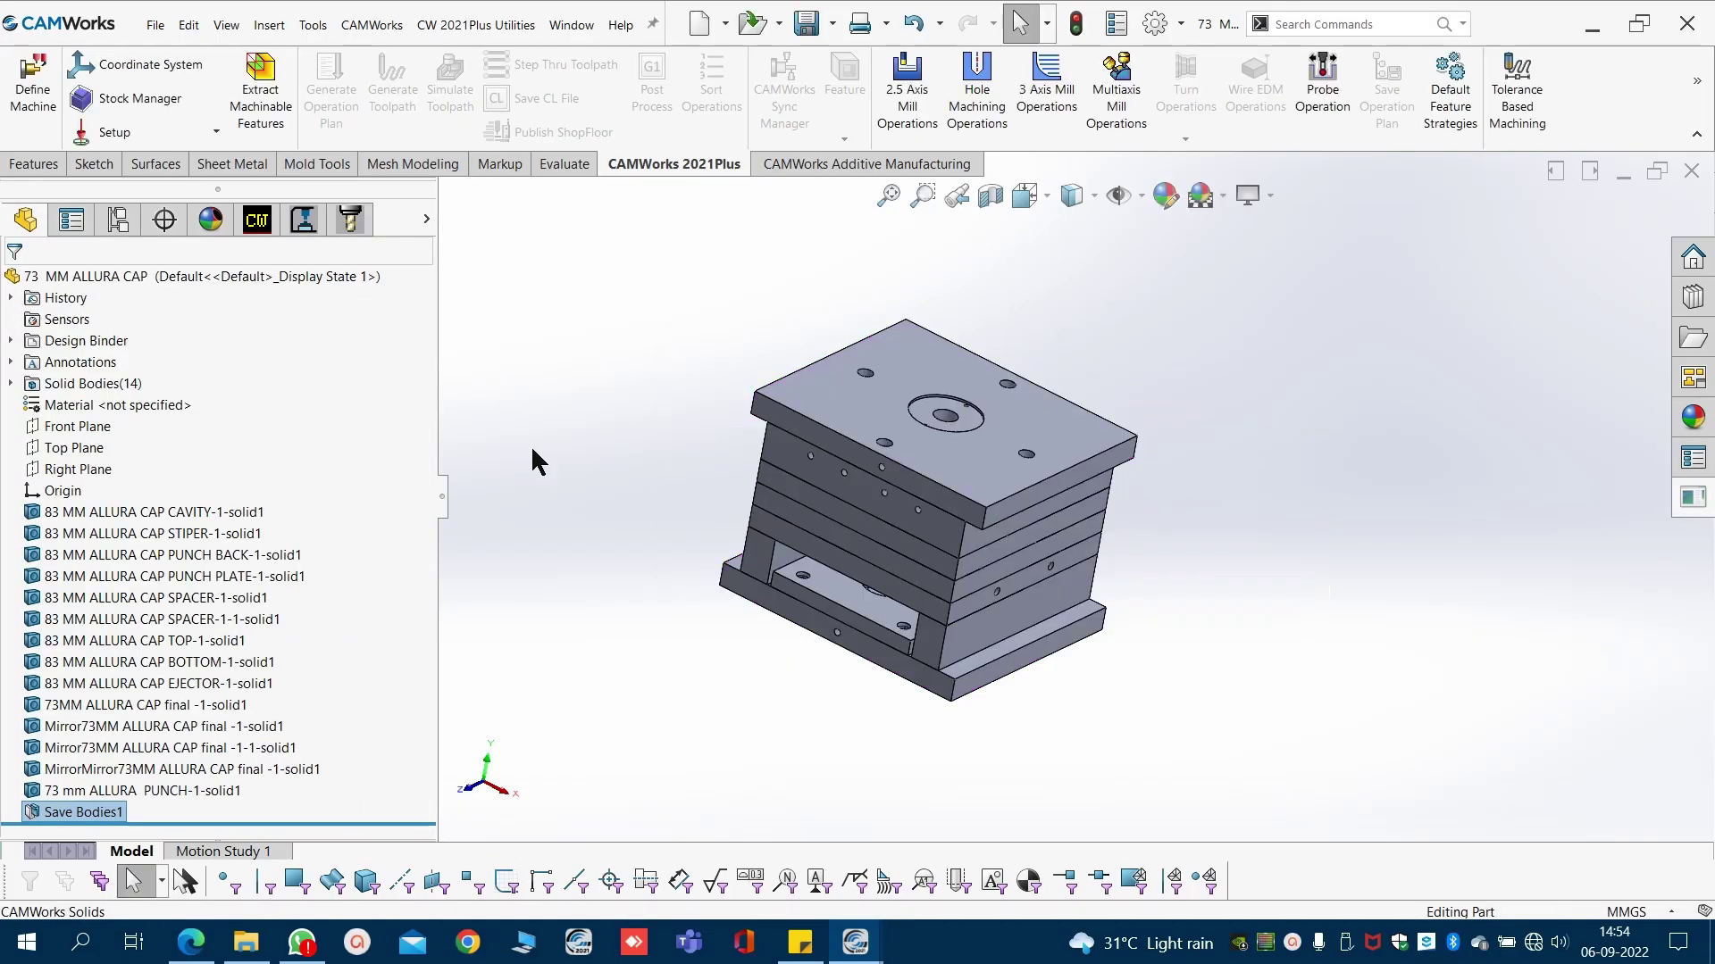
Check the saved body files in the a1 folder against the feature tree and open 73 mm ALLURA PUNCH-1-solid1.SLDPRT.
click(155, 34)
click(192, 84)
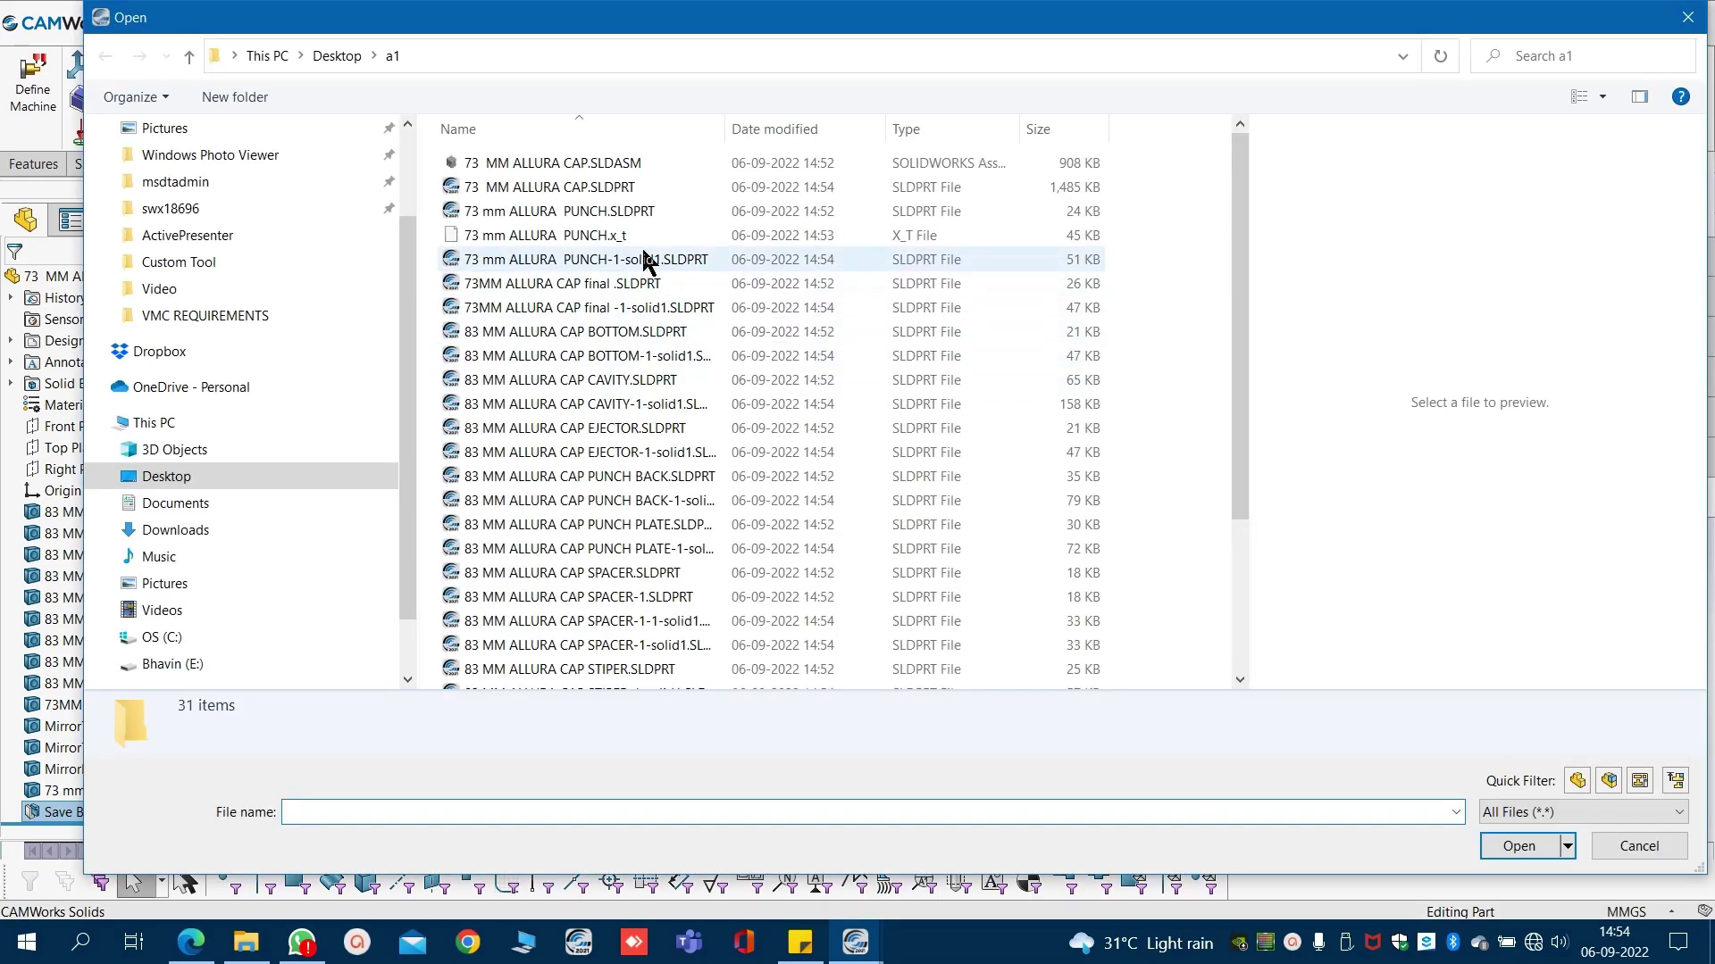
drag(407, 27, 795, 27)
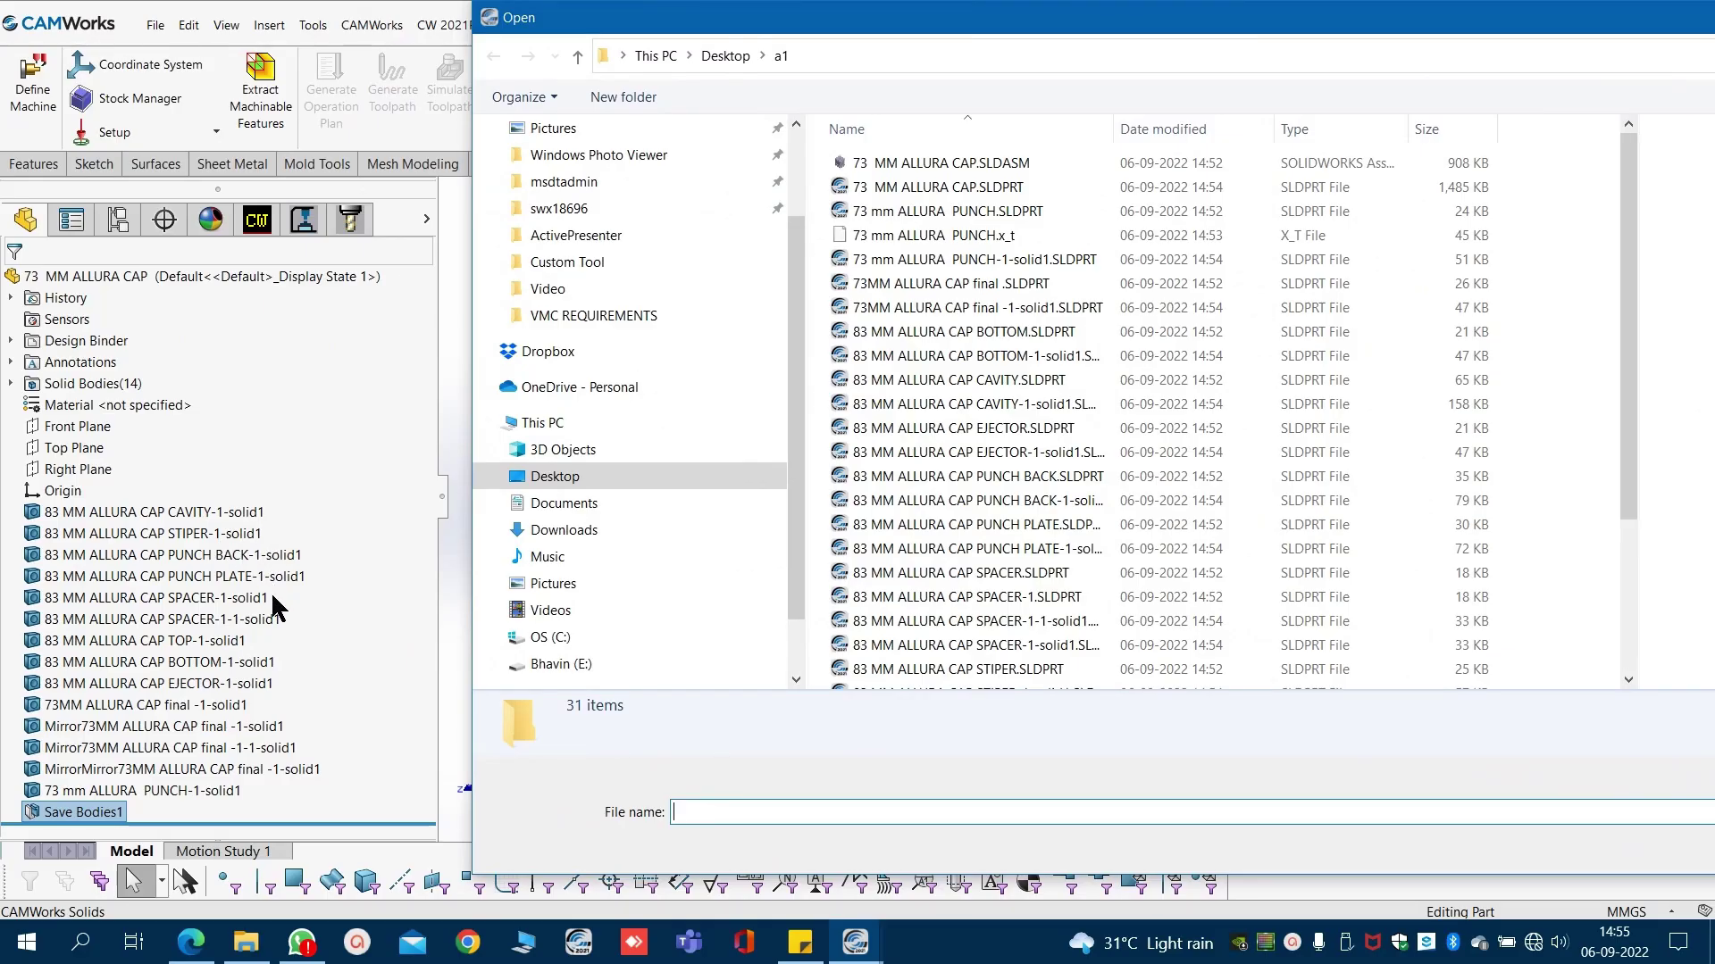
click(1006, 359)
click(1012, 407)
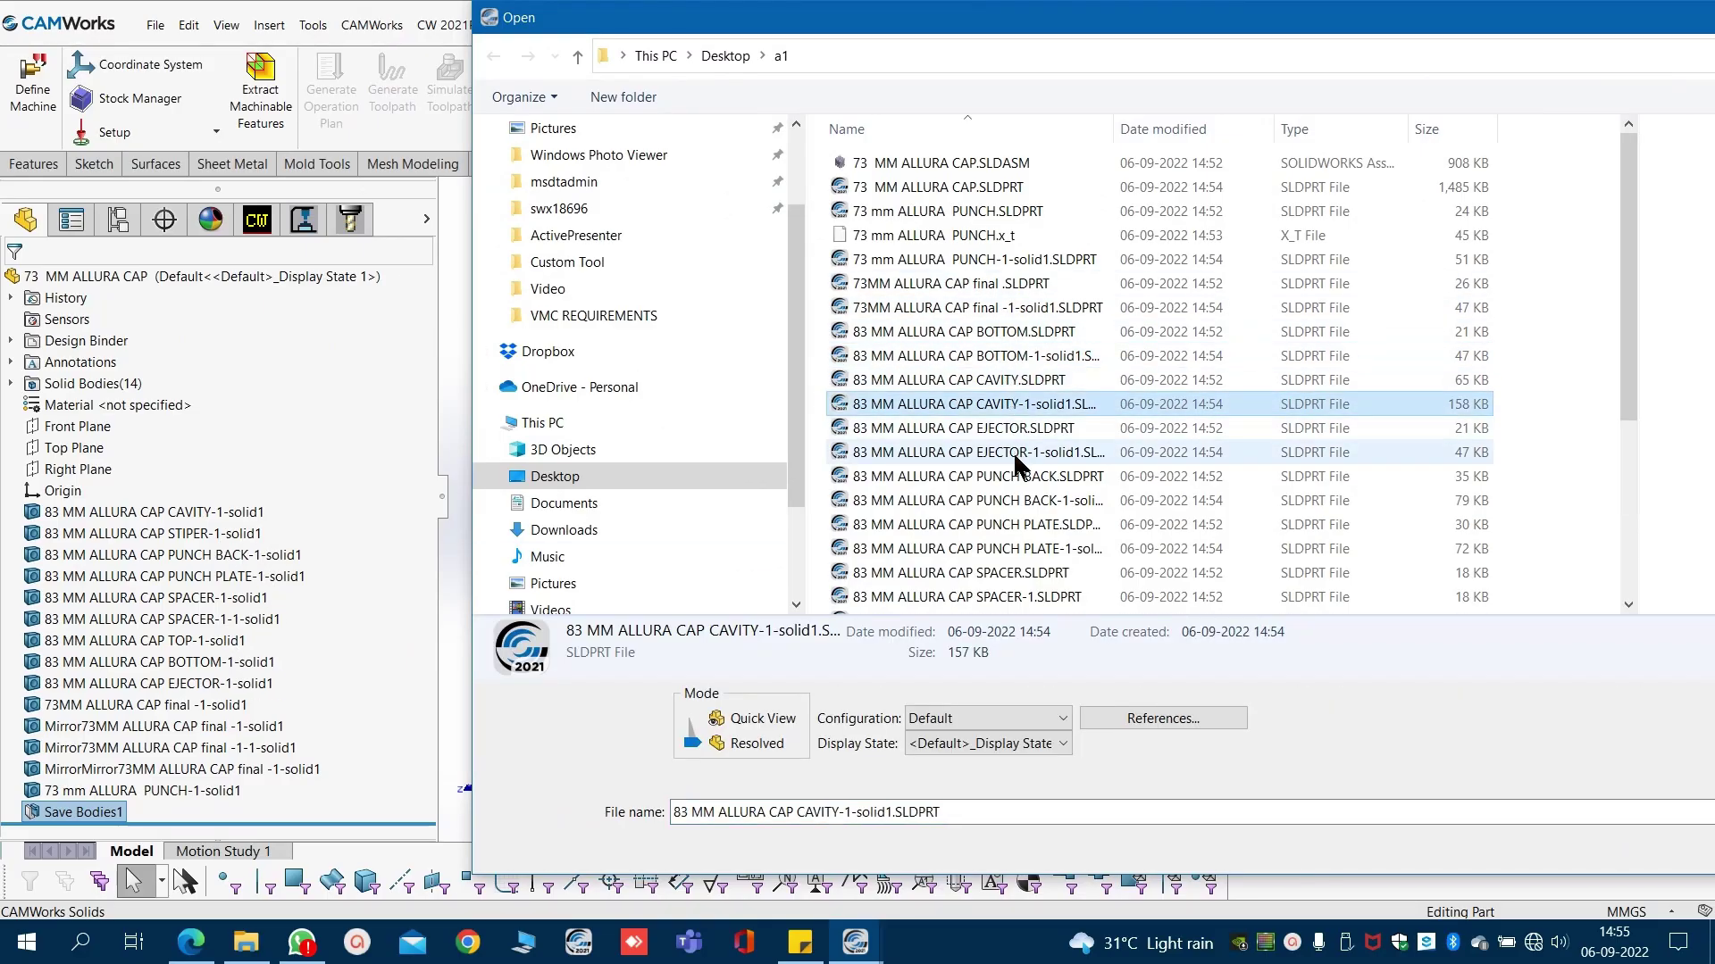
click(1016, 455)
click(1016, 483)
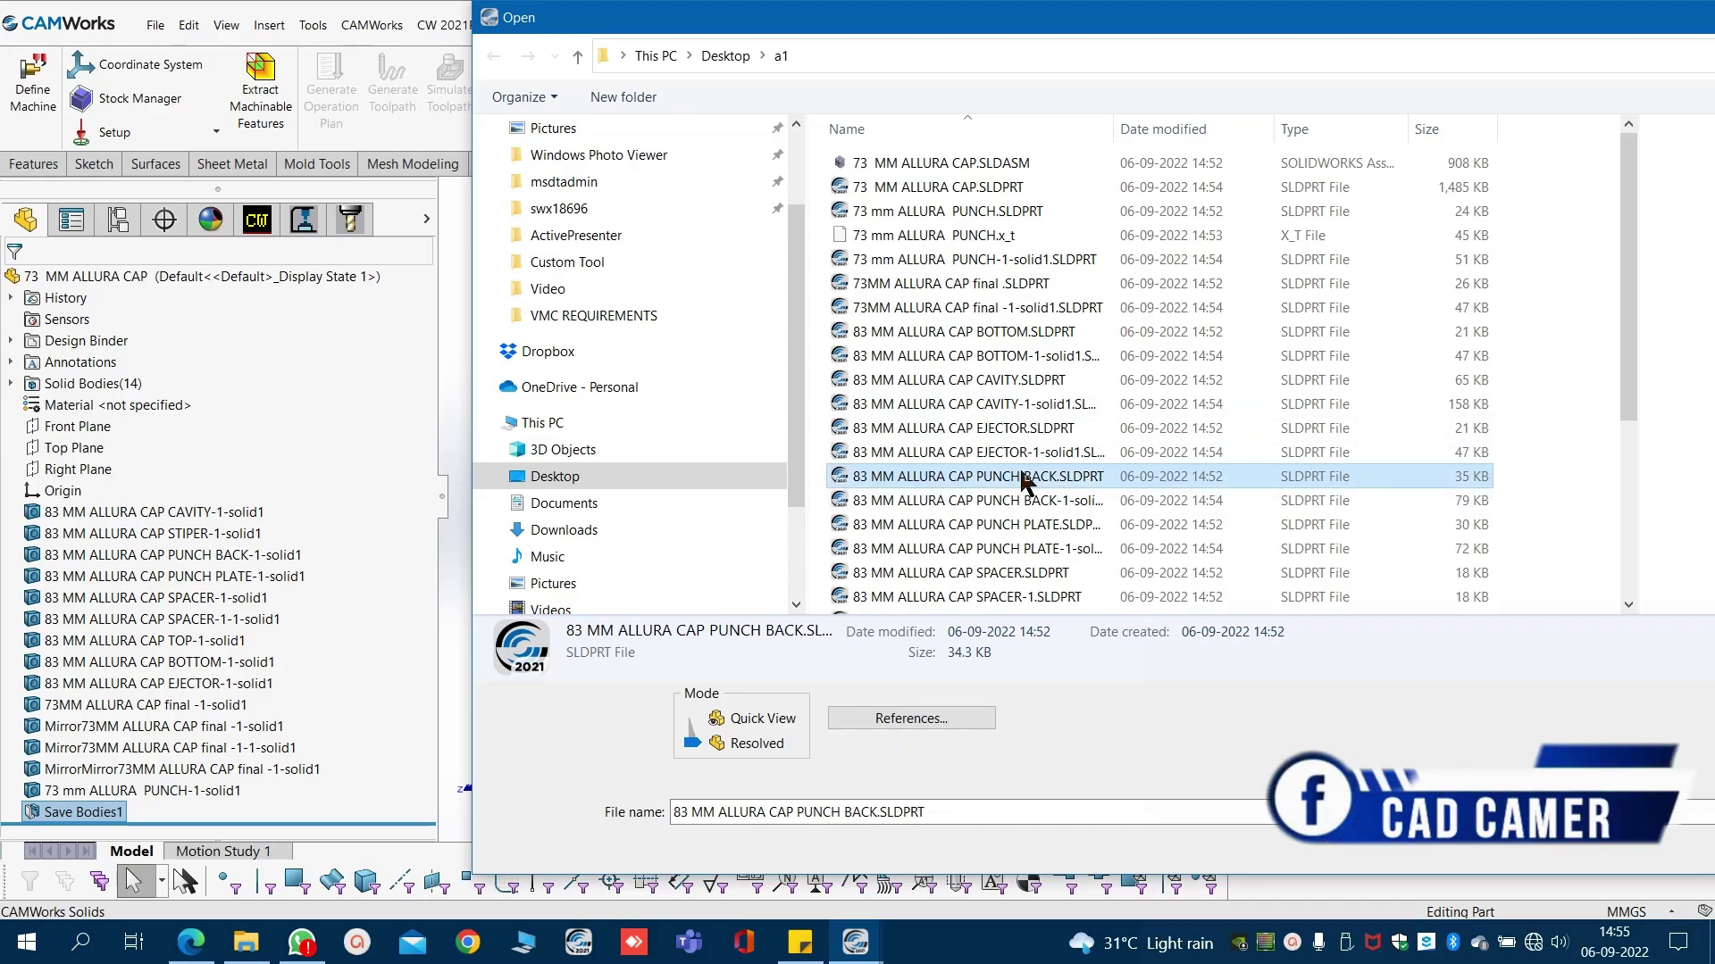
click(1031, 263)
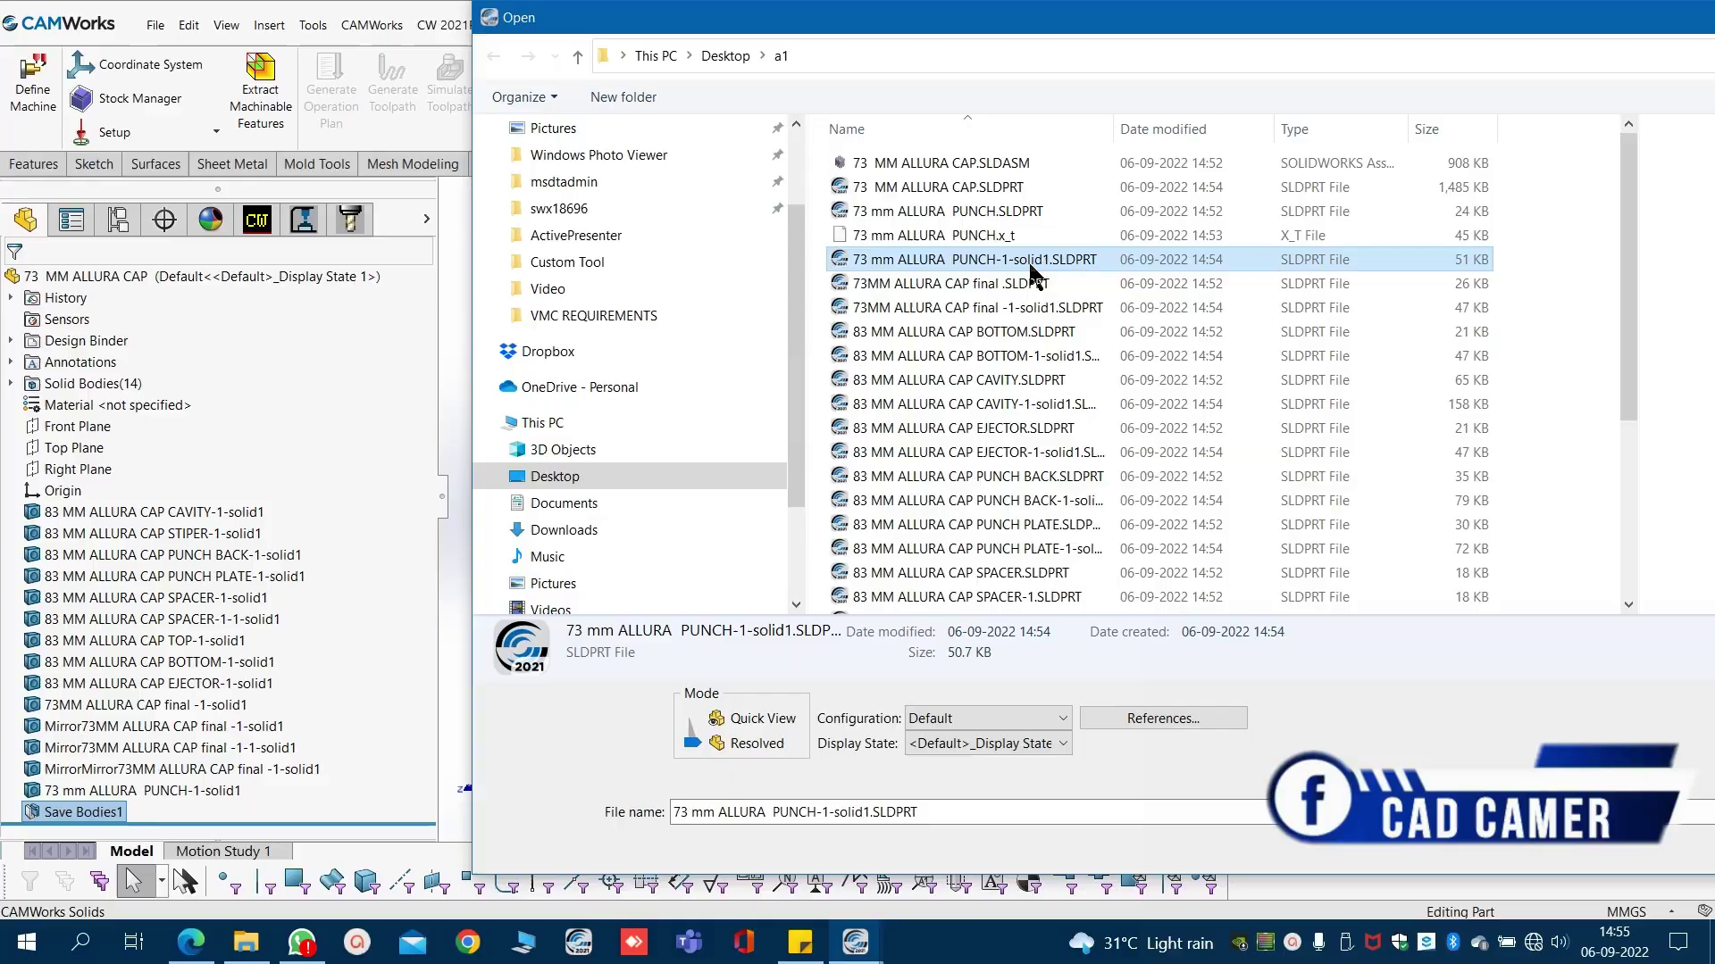
double_click(976, 268)
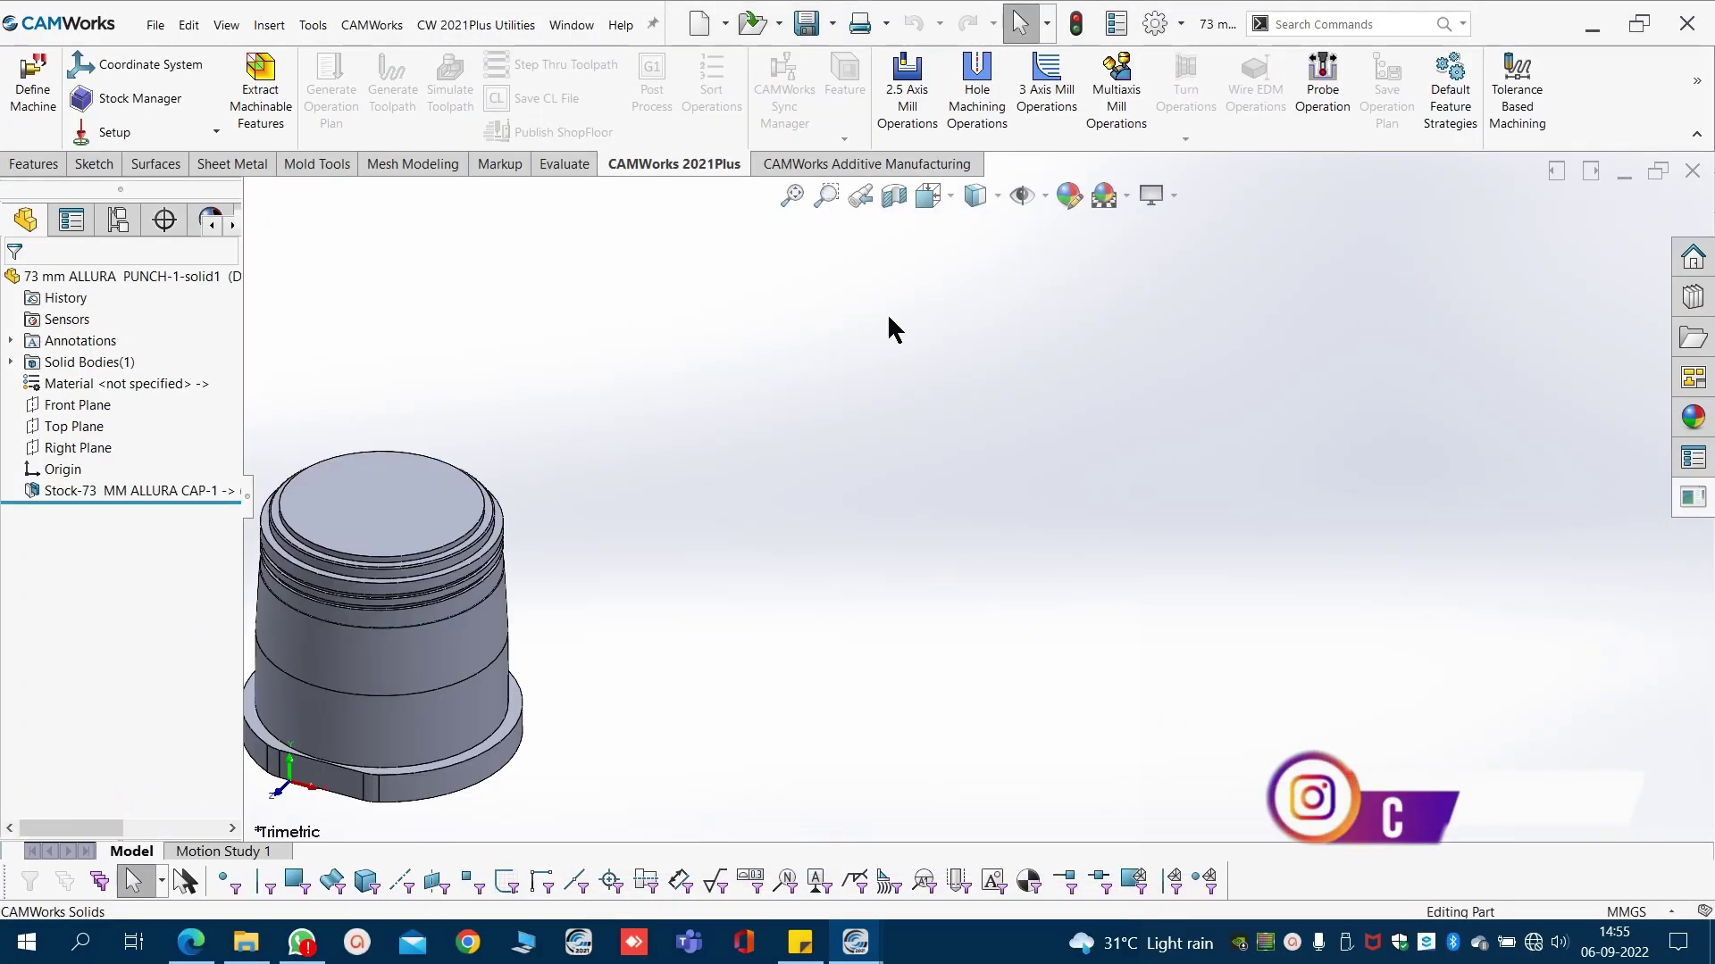
Review the file types available for saving the punch part, leave without saving a copy, and close the part.
click(156, 24)
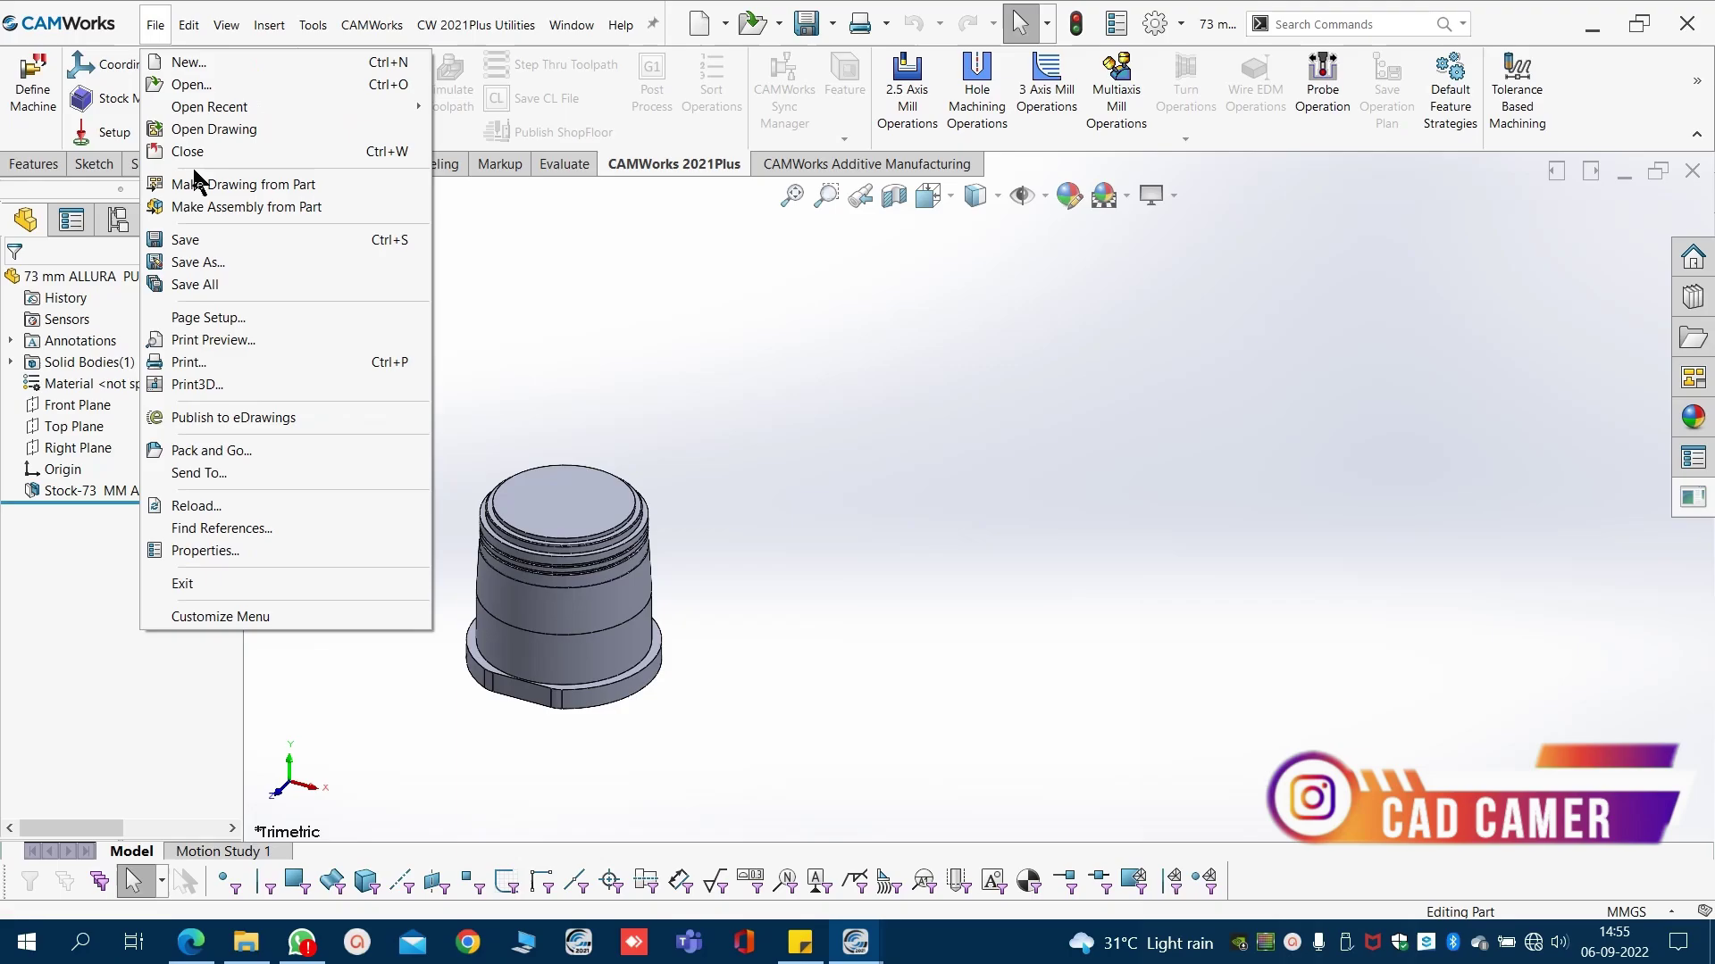
click(195, 257)
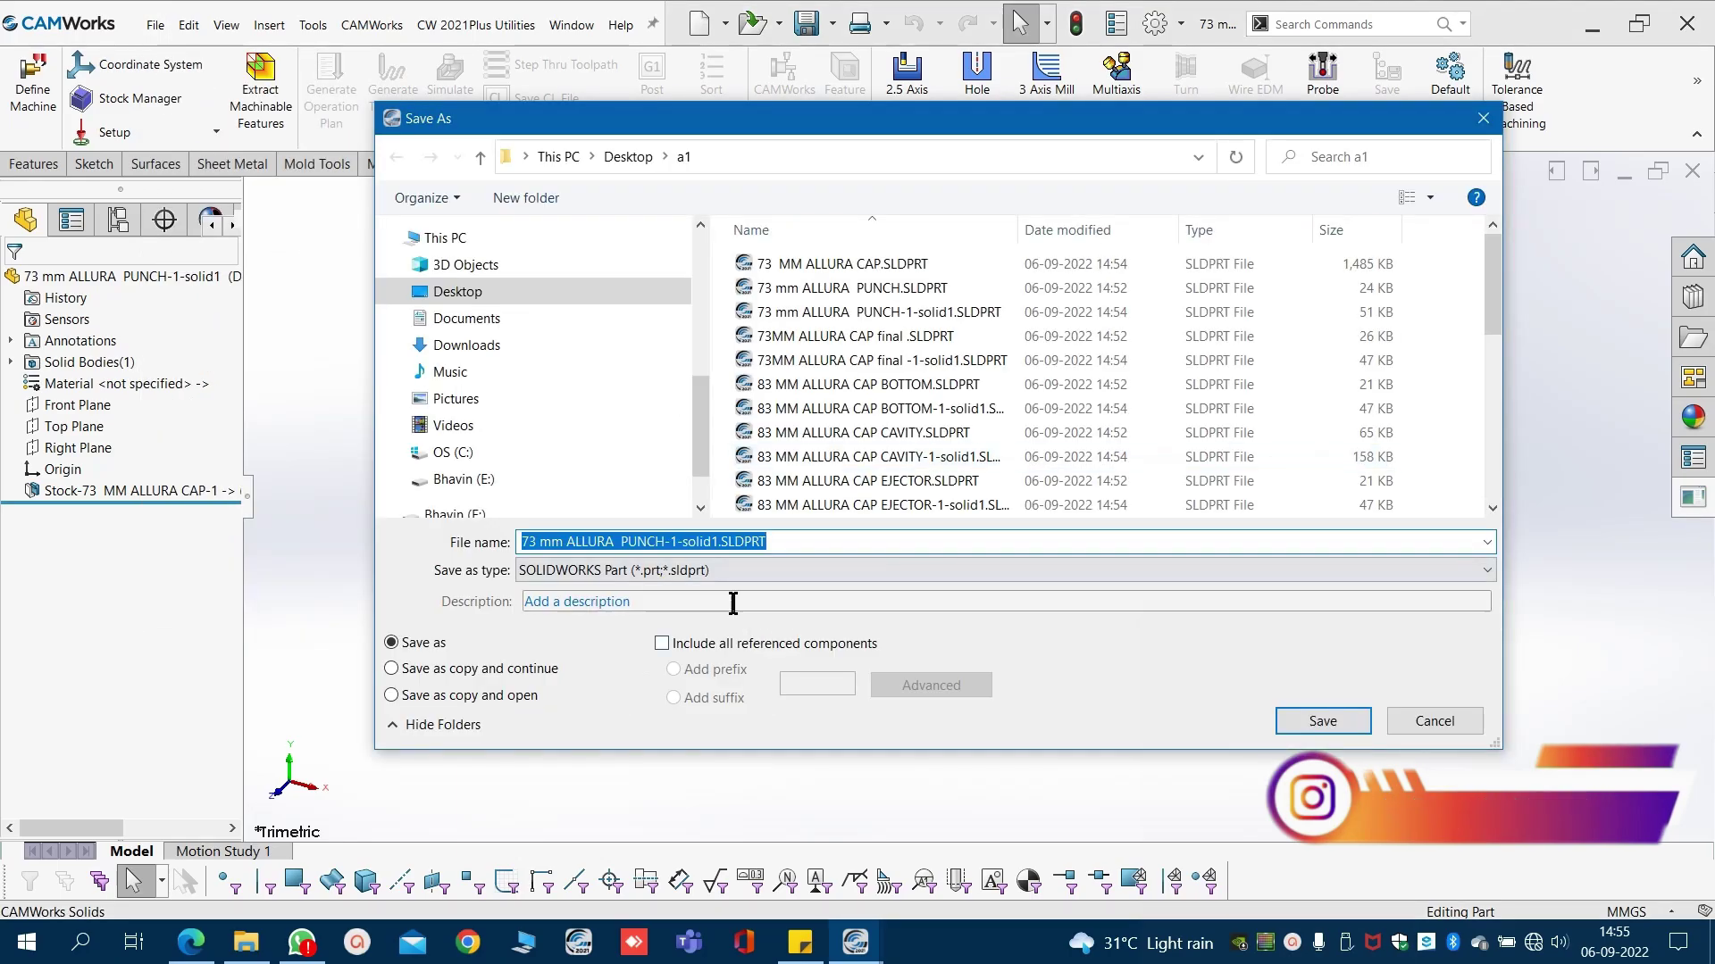
click(725, 570)
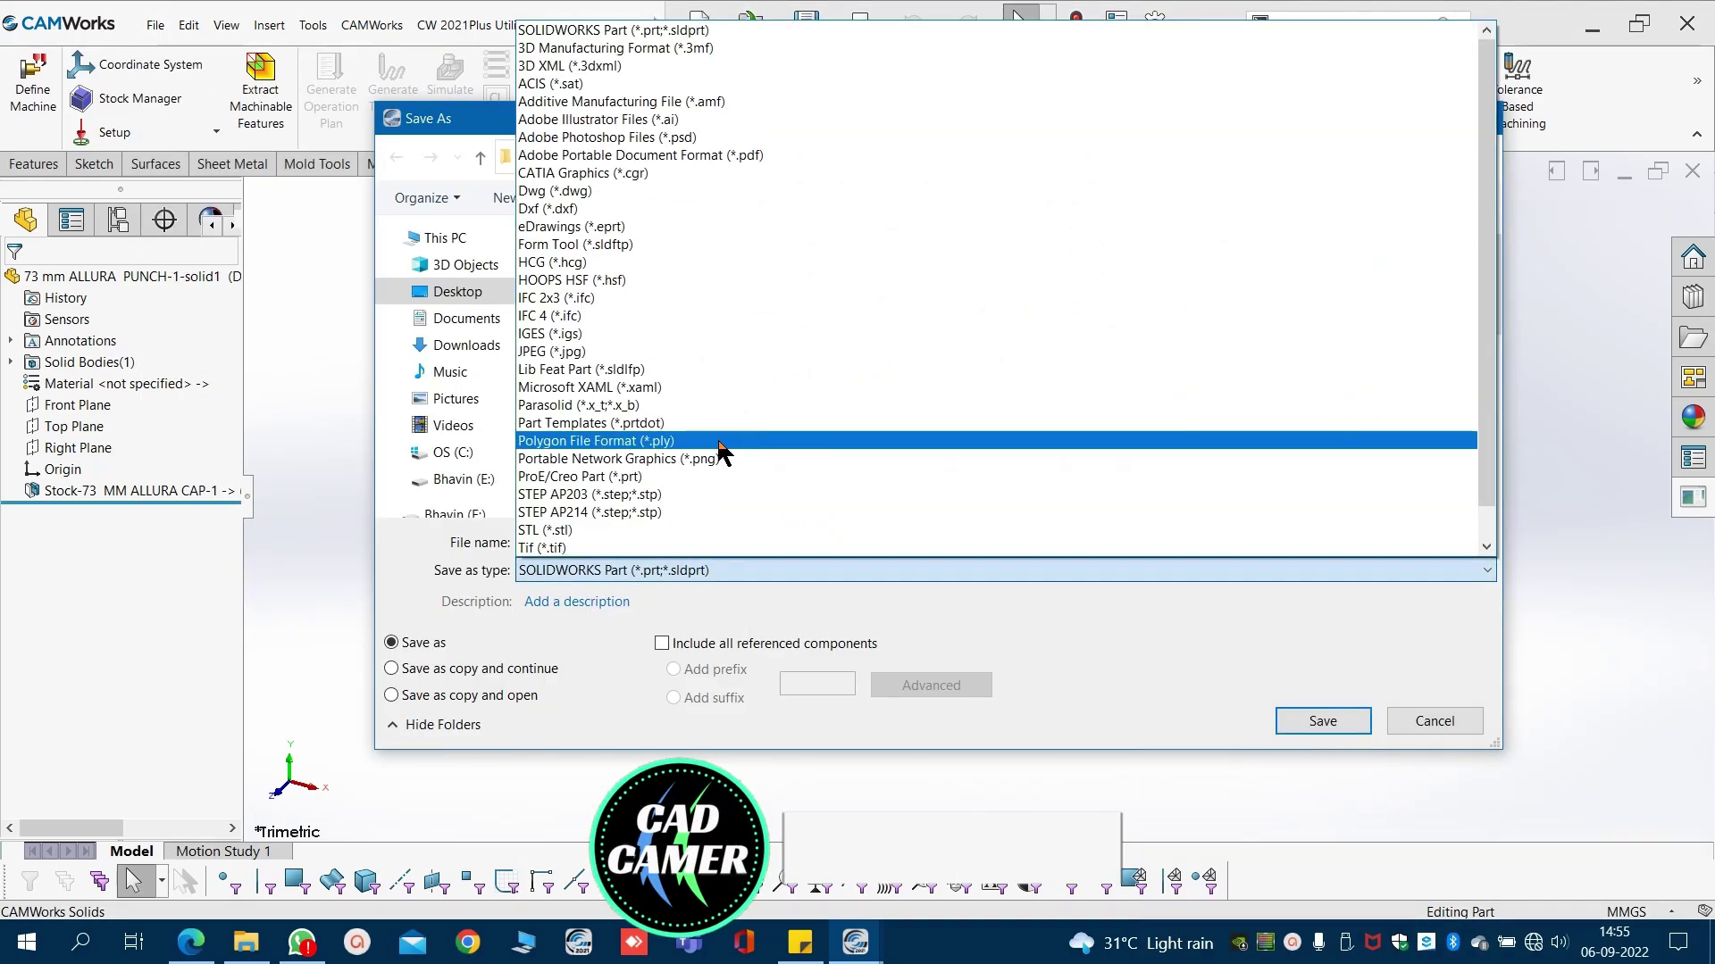
click(759, 607)
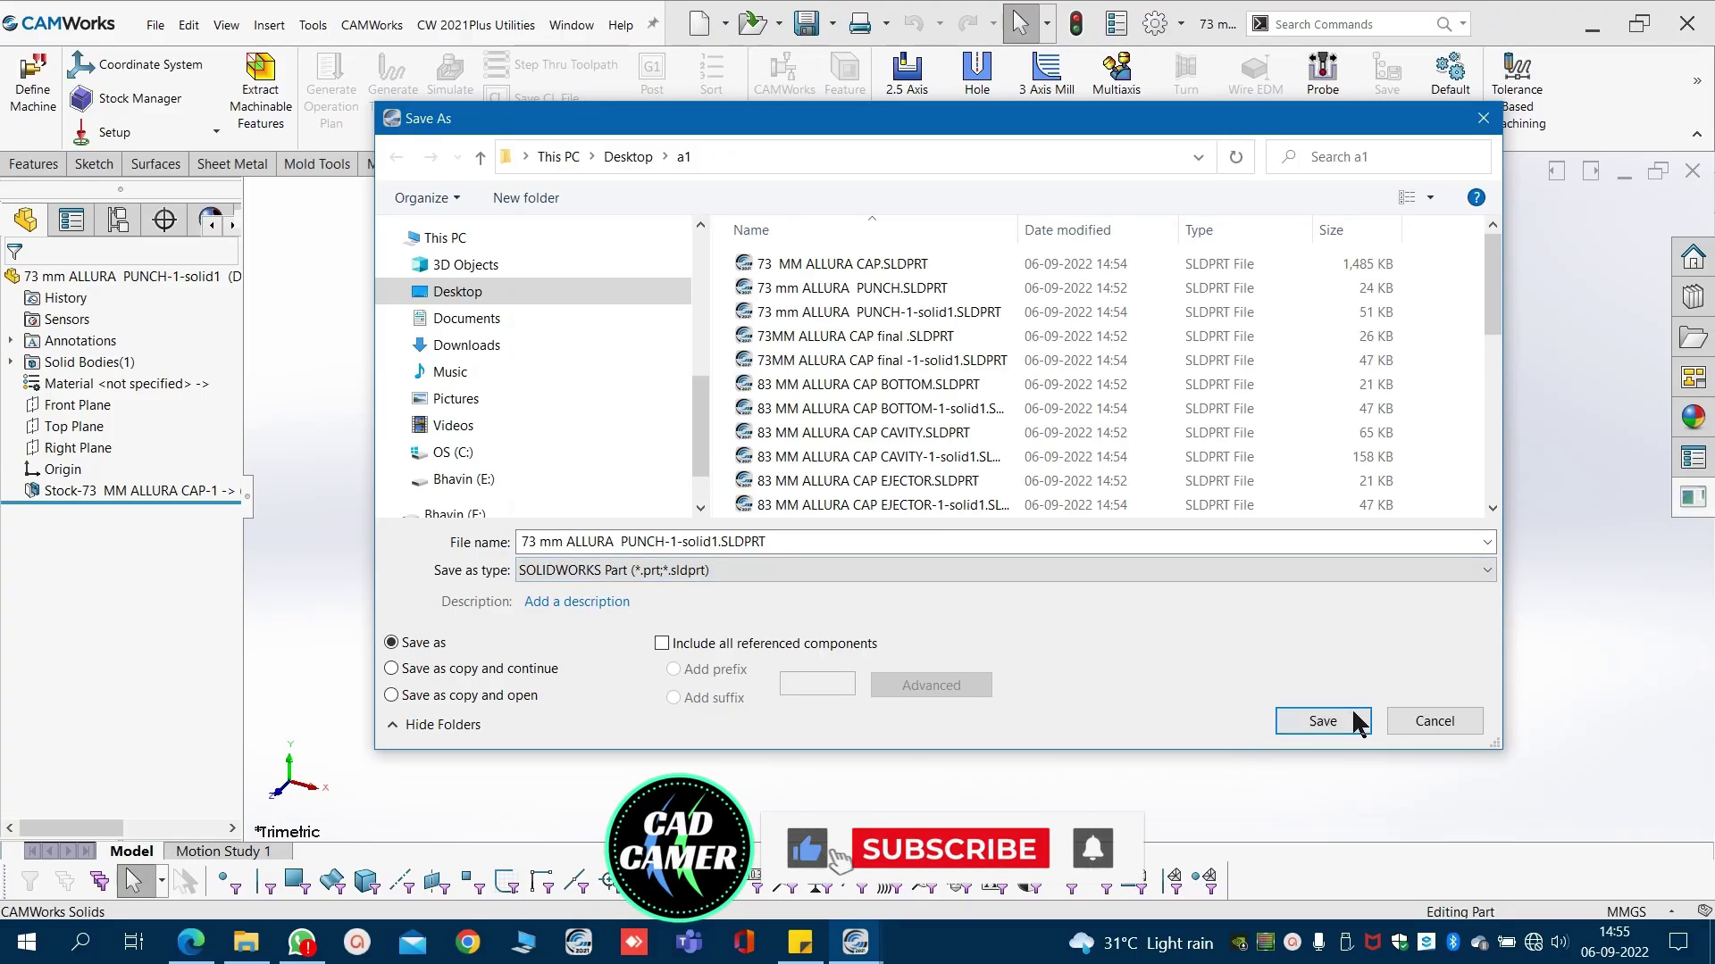
click(1434, 721)
middle_drag(723, 615, 1137, 497)
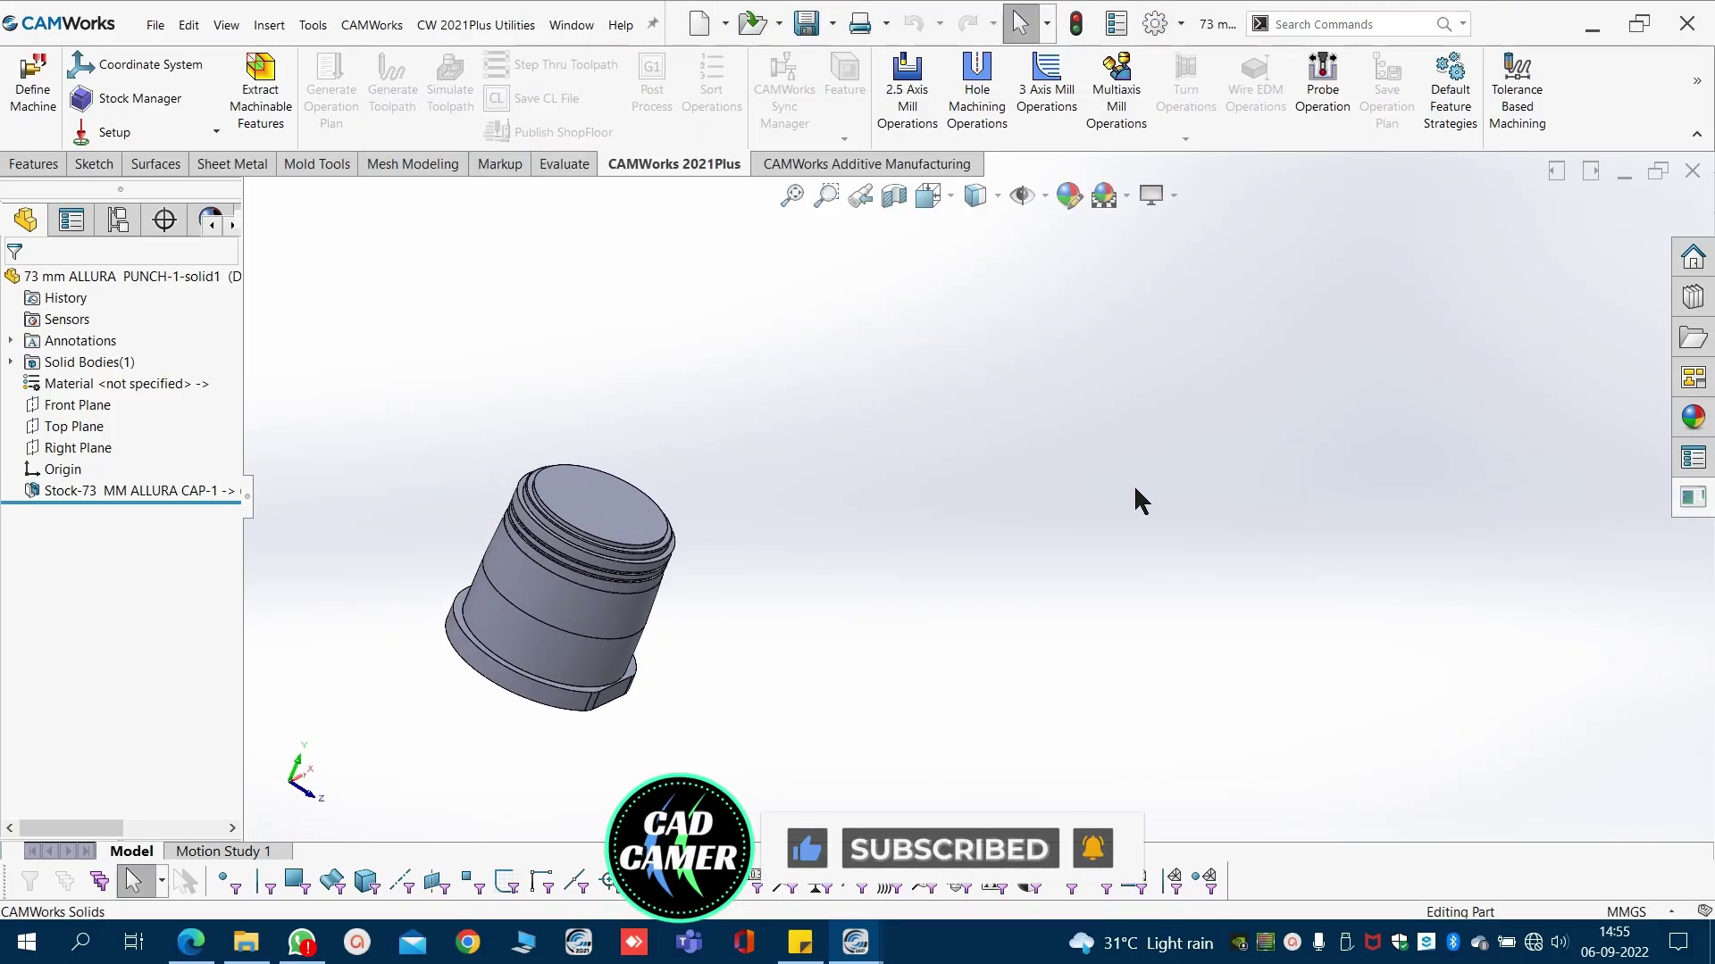
click(1691, 171)
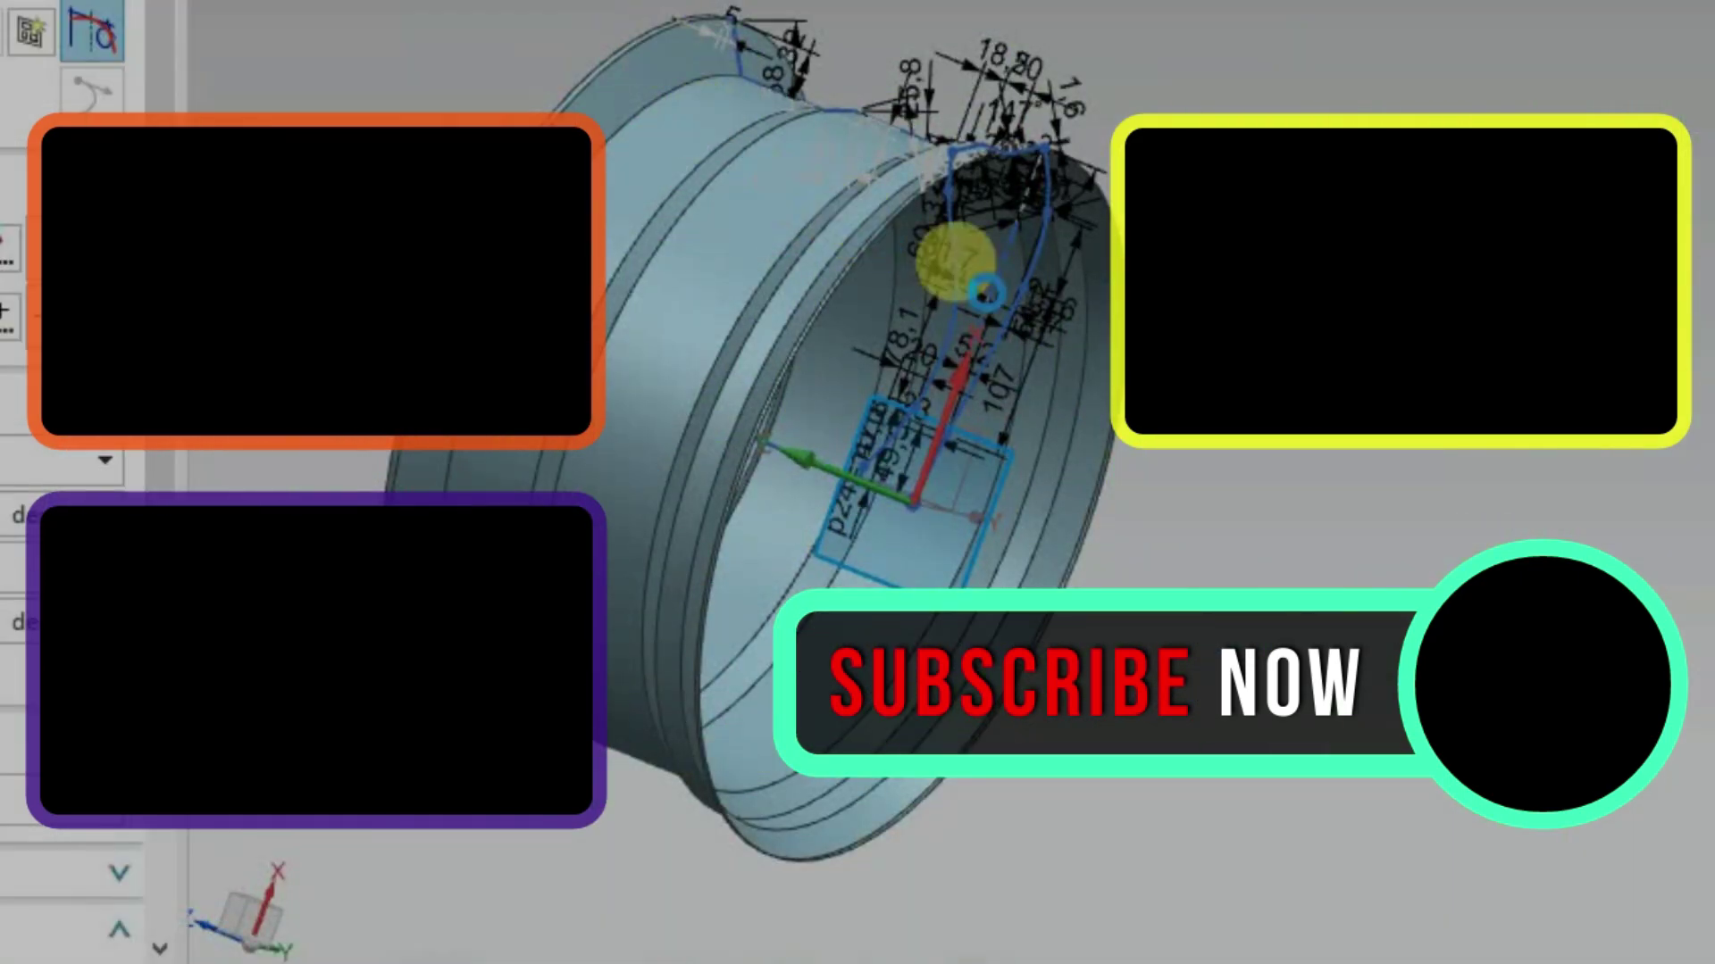
click(1036, 293)
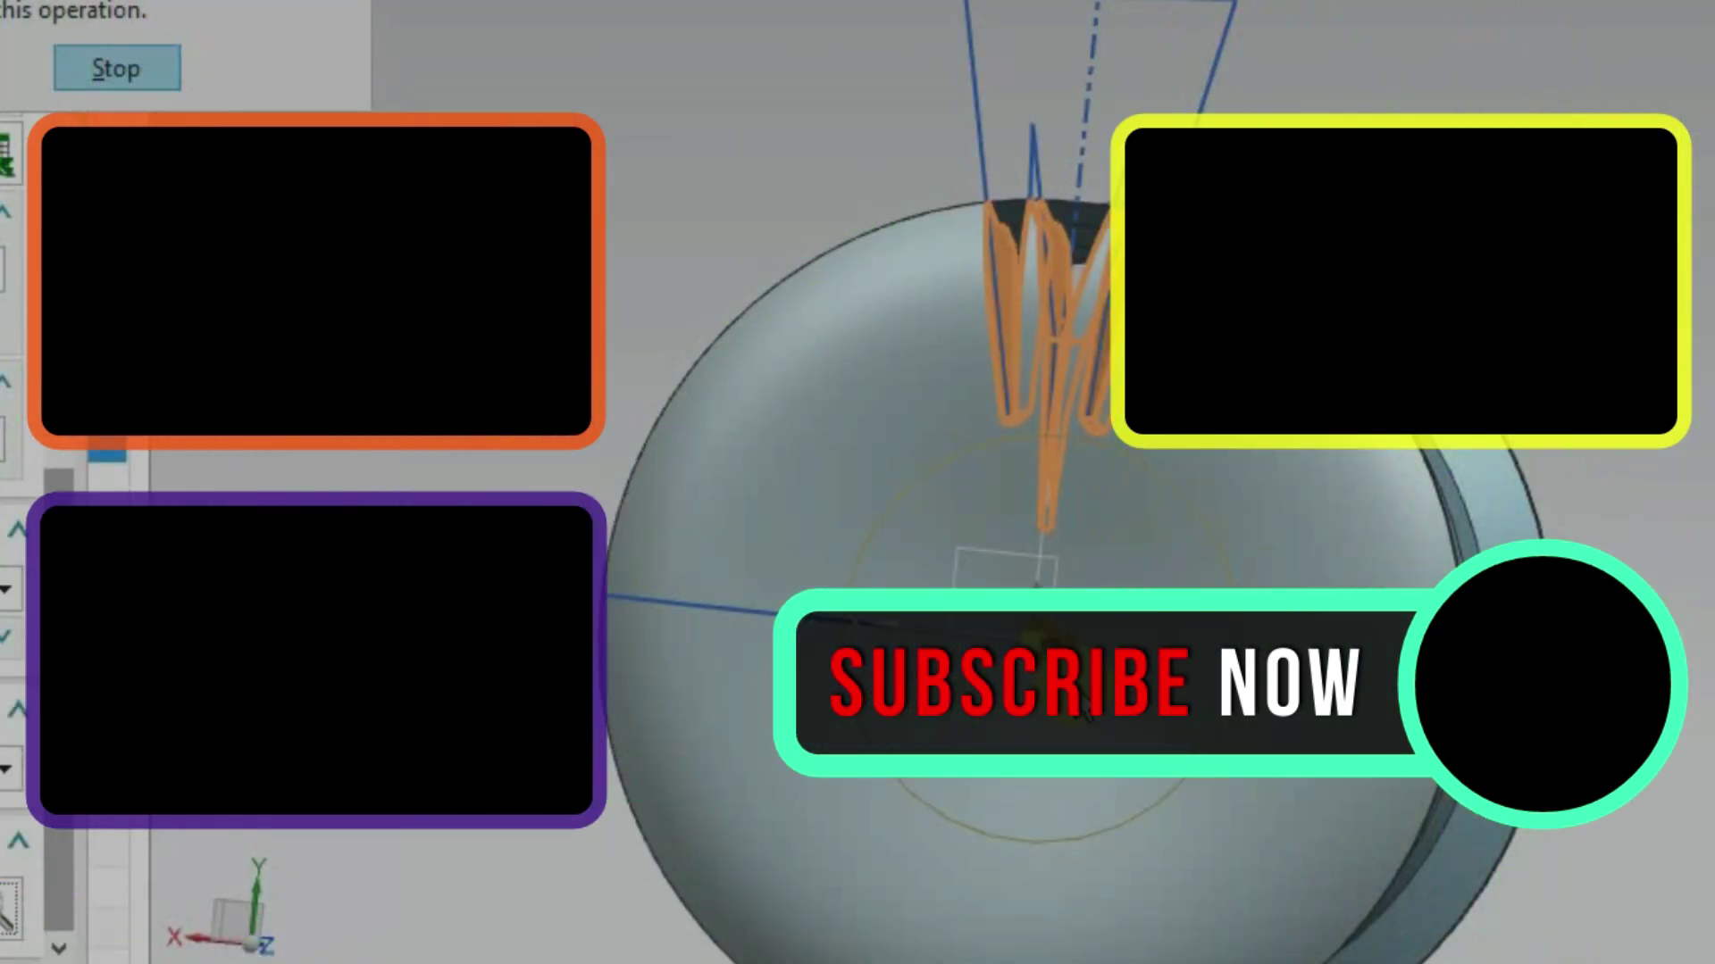